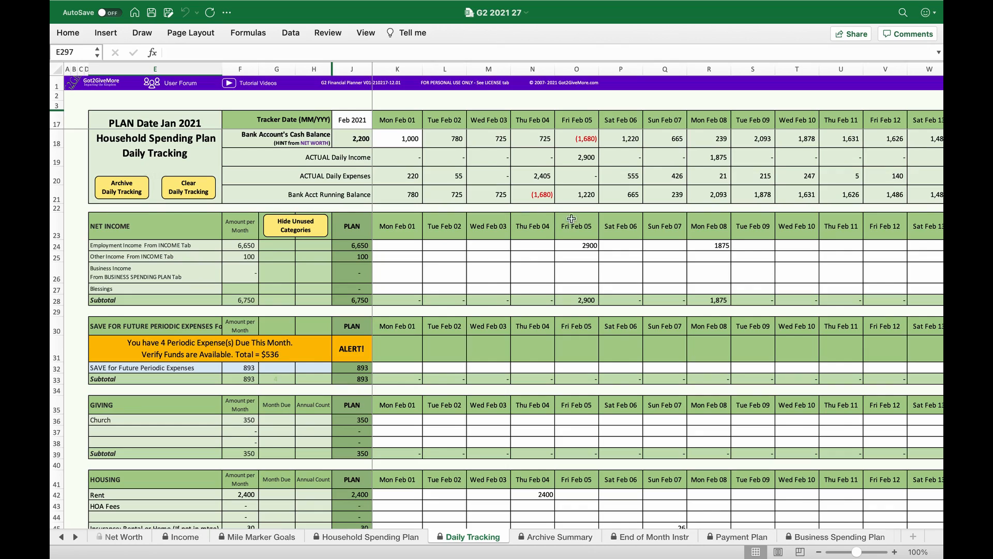
# - Hide the unused categories on the Daily Tracking sheet and review the Feb 2021 actual, plan and difference columns
pyautogui.click(625, 231)
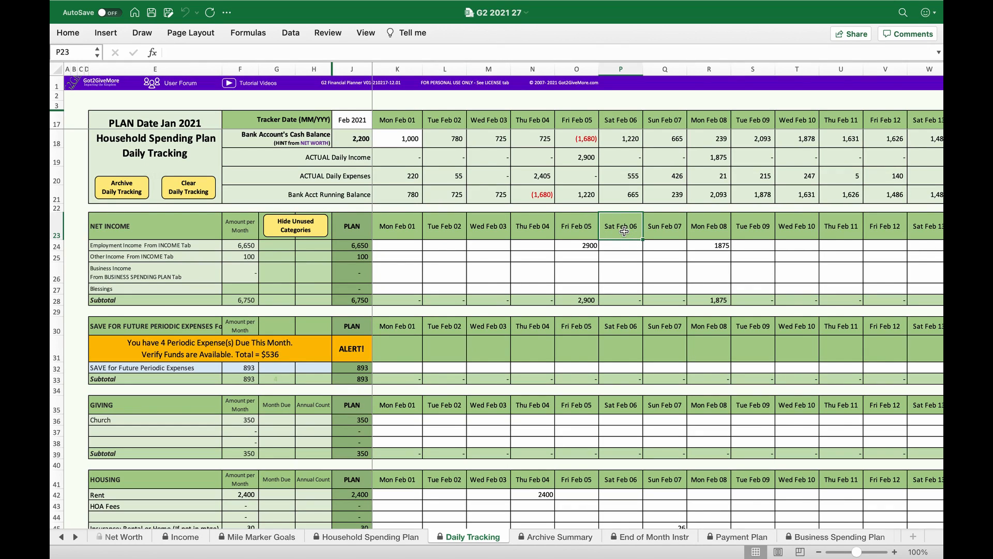
pyautogui.click(313, 224)
pyautogui.scroll(-5, 303, 410)
pyautogui.scroll(5, 279, 335)
pyautogui.hscroll(5, 456, 243)
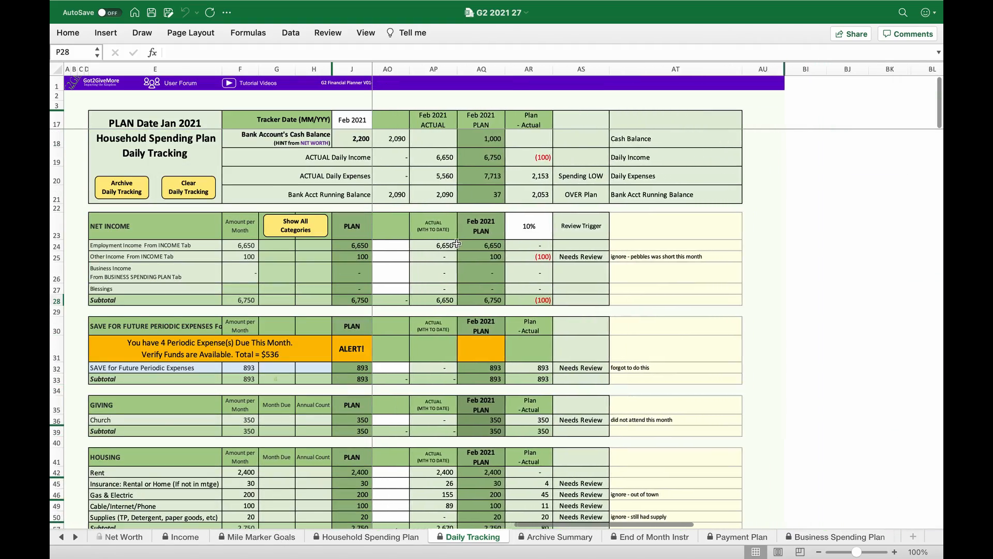
pyautogui.hscroll(2, 456, 243)
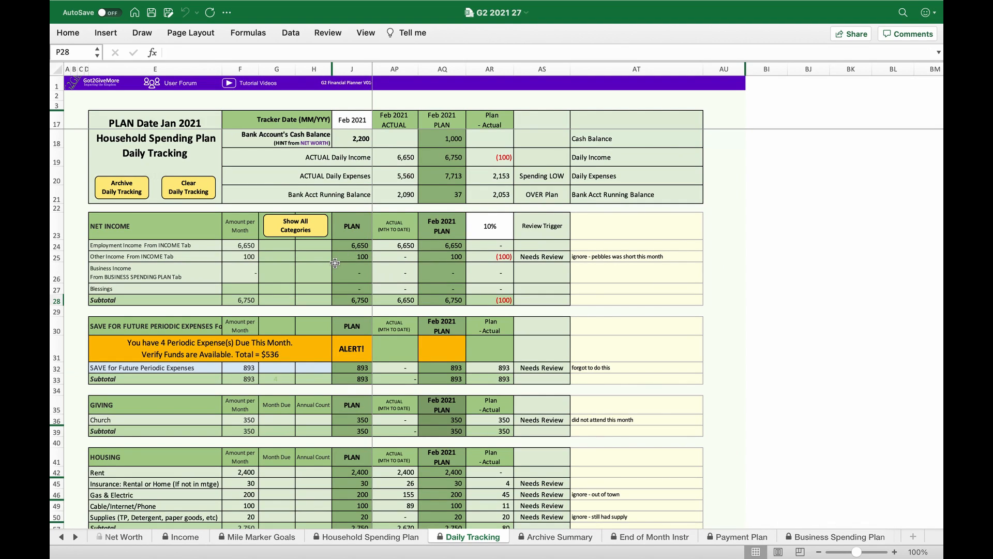
pyautogui.scroll(-5, 335, 263)
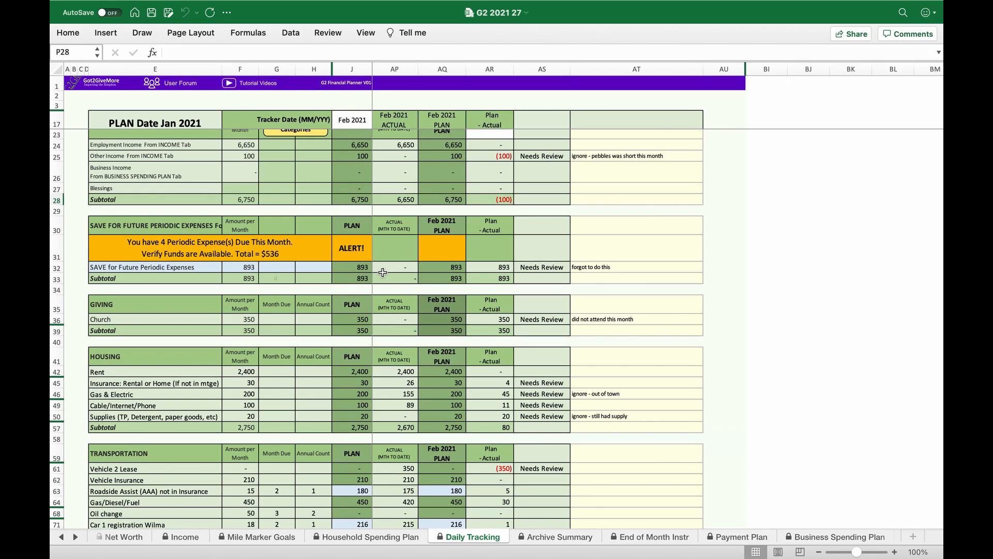
pyautogui.hscroll(-2, 383, 272)
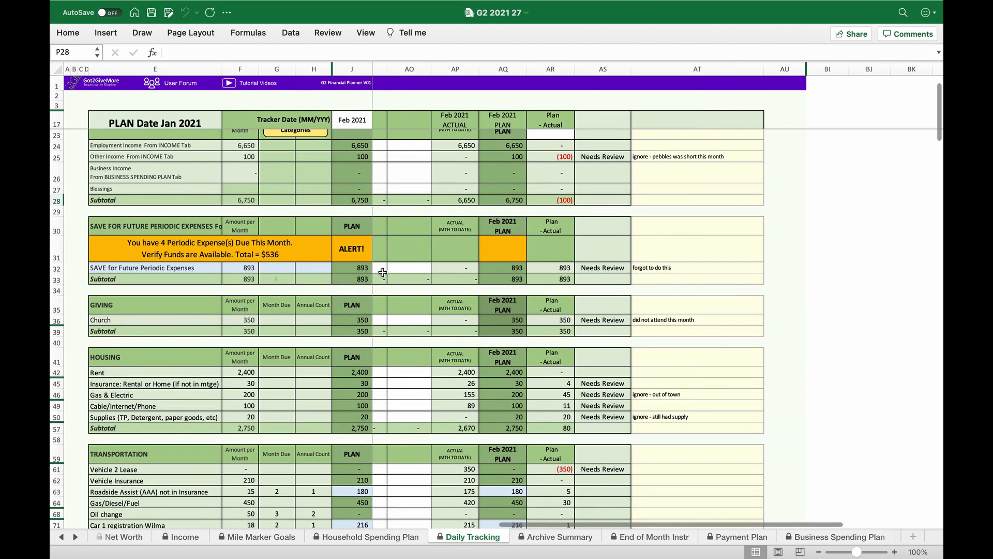
pyautogui.hscroll(-1, 383, 272)
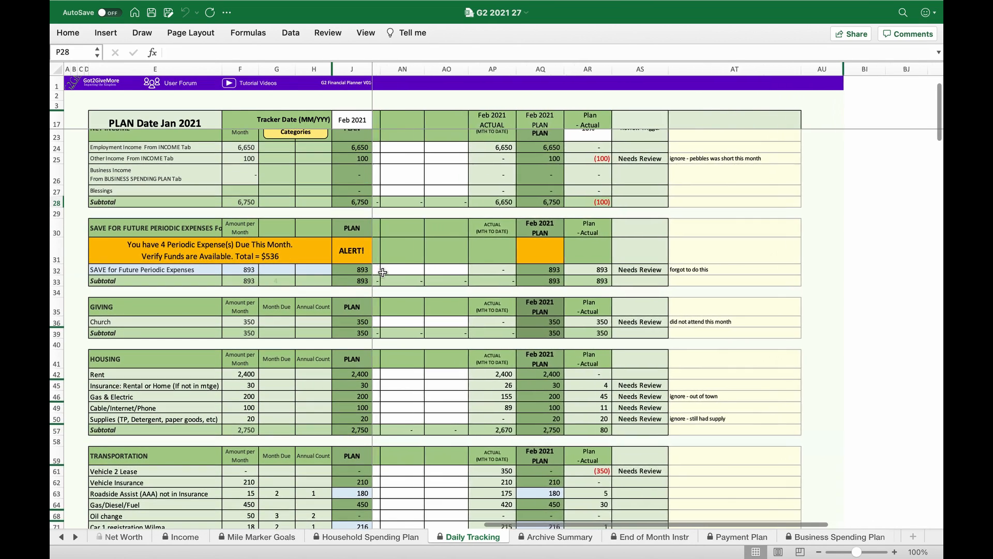
pyautogui.hscroll(-2, 383, 273)
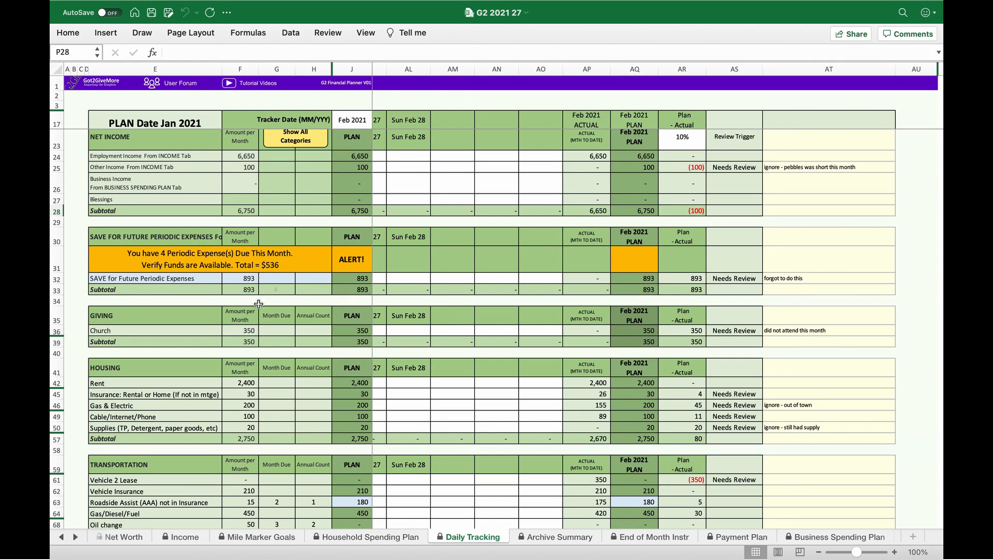
# - Examine the expense categories on the Household Spending Plan sheet down to the two party entries under Food and Dining
pyautogui.click(336, 538)
pyautogui.scroll(-5, 325, 357)
pyautogui.scroll(-5, 324, 357)
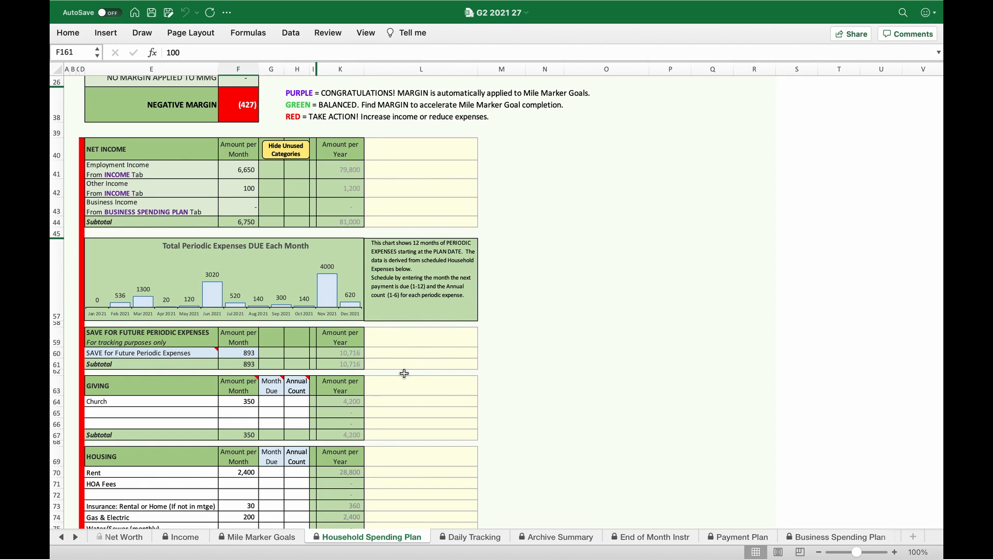
pyautogui.scroll(-10, 404, 373)
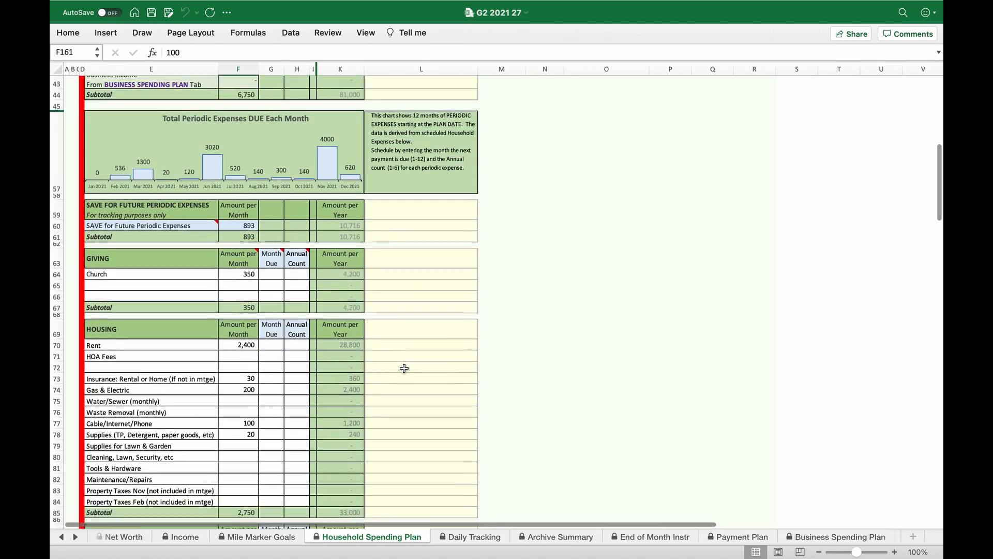
pyautogui.scroll(-2, 404, 368)
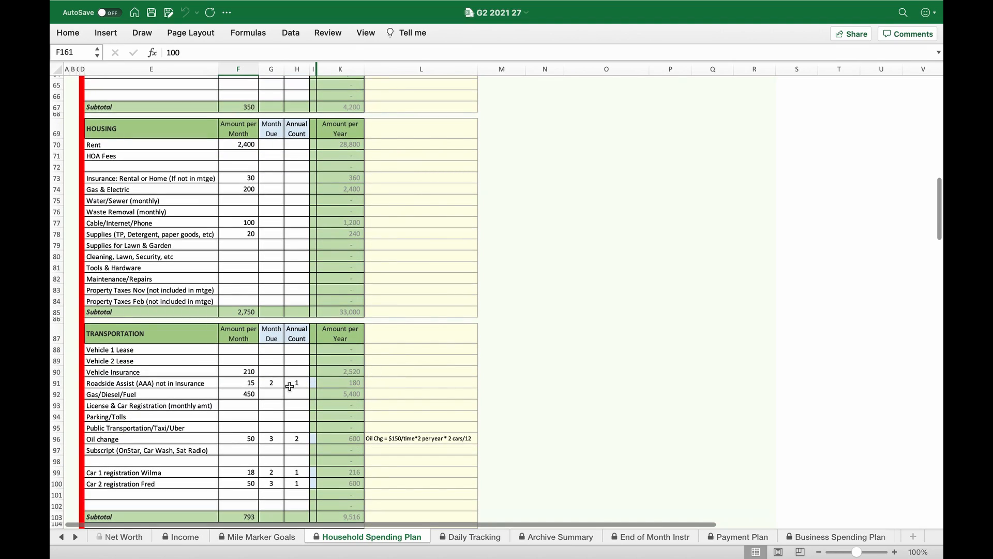
pyautogui.scroll(-4, 289, 391)
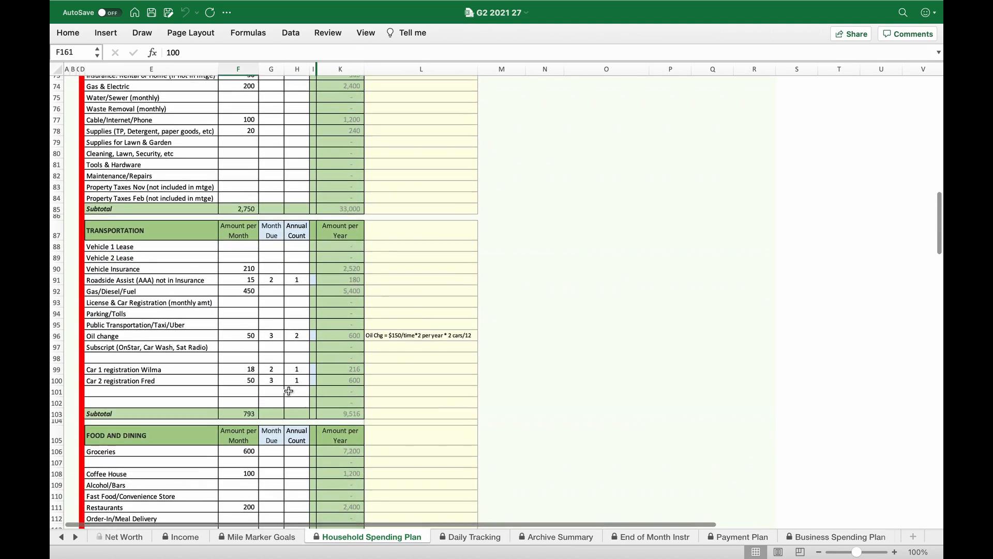
pyautogui.scroll(-5, 289, 391)
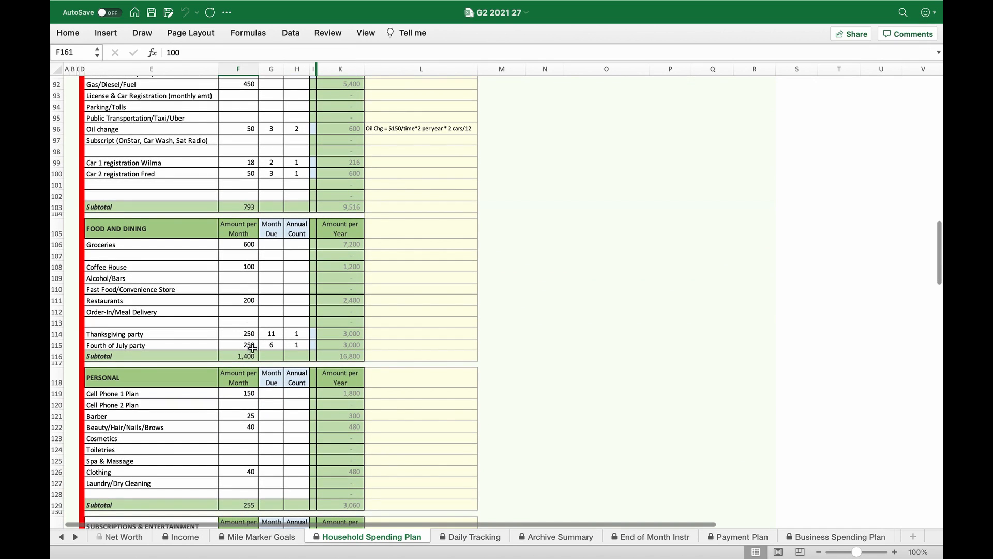
pyautogui.moveTo(228, 344); pyautogui.dragTo(228, 335)
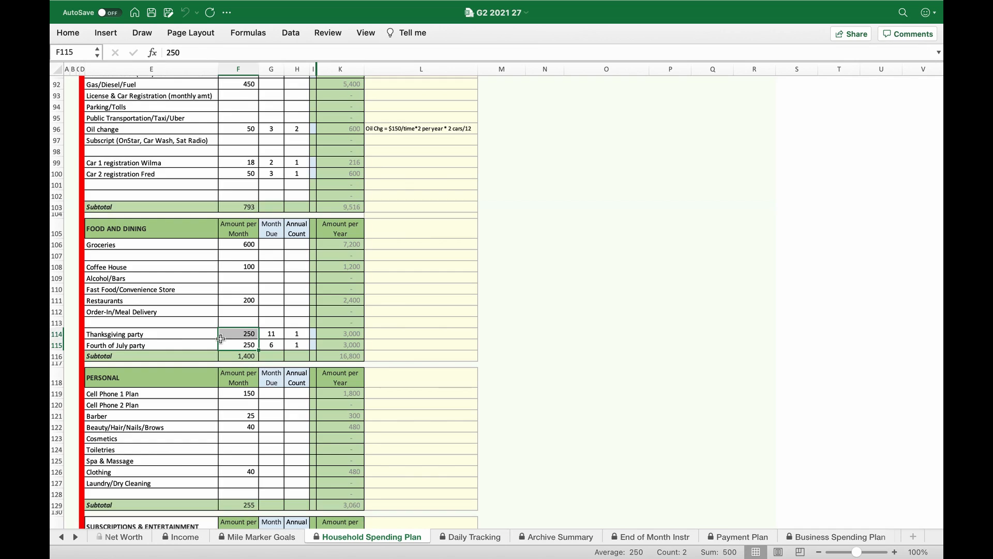
pyautogui.click(183, 335)
pyautogui.click(355, 333)
pyautogui.click(393, 337)
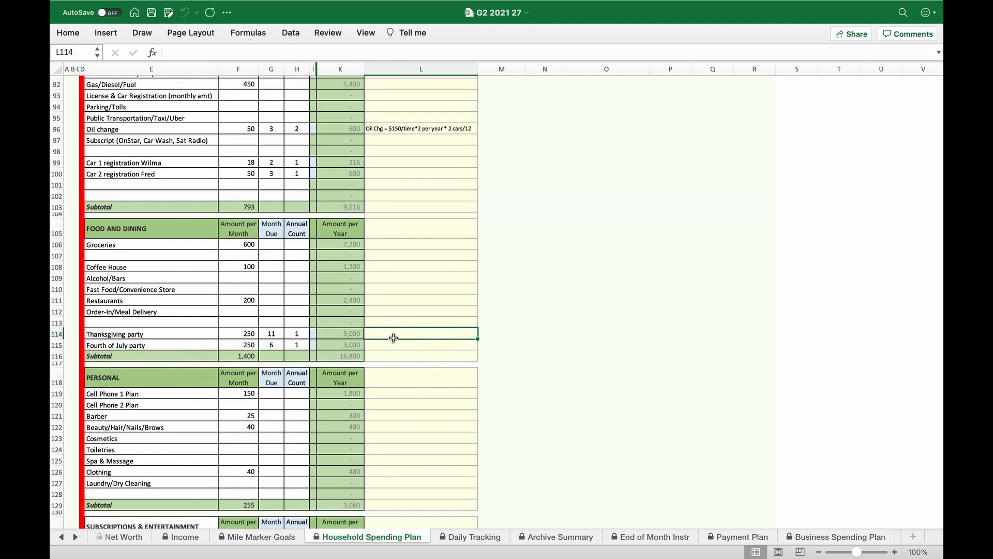
# - Set the monthly amounts of both the Thanksgiving party and the Fourth of July party to =250/12
pyautogui.click(252, 335)
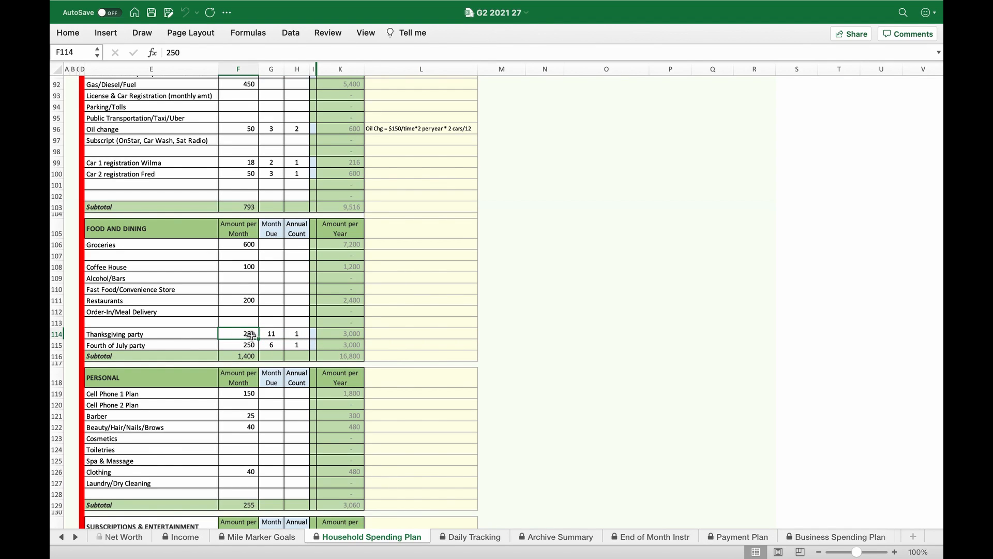
pyautogui.click(193, 51)
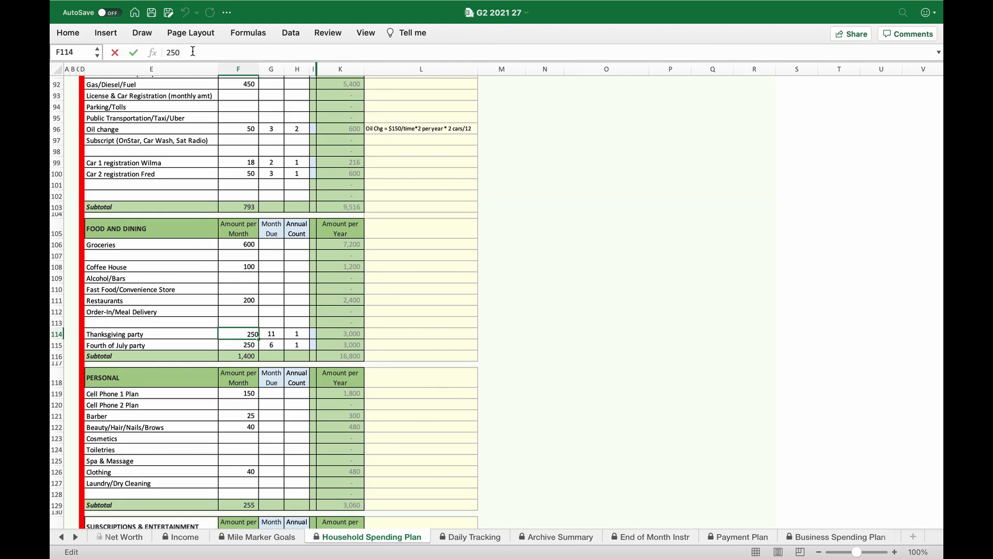
pyautogui.press('BackSpace')
pyautogui.press('BackSpace')
pyautogui.press('BackSpace')
pyautogui.write('=250/1')
pyautogui.write('2')
pyautogui.press('Return')
pyautogui.write('=250/12')
pyautogui.press('Return')
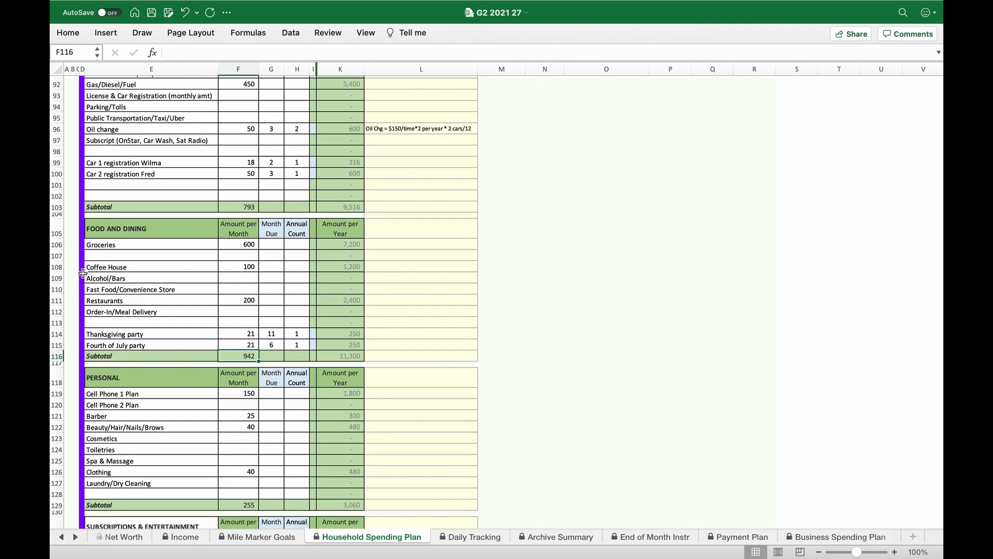
# - Check the plan's updated margin and periodic savings, and record 435 for SAVE for Future Periodic Expenses on Sun Feb 28 in Daily Tracking
pyautogui.scroll(20, 83, 273)
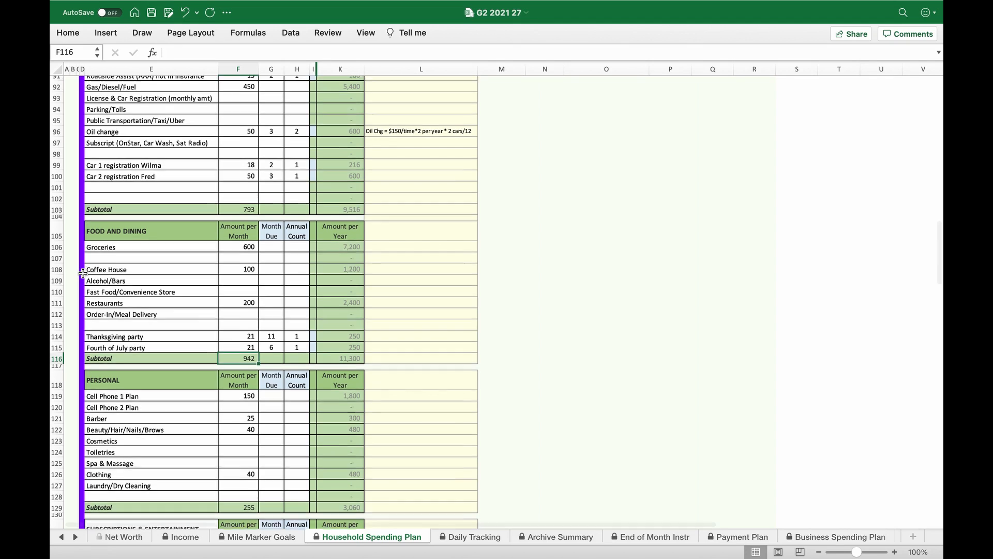
pyautogui.scroll(5, 83, 273)
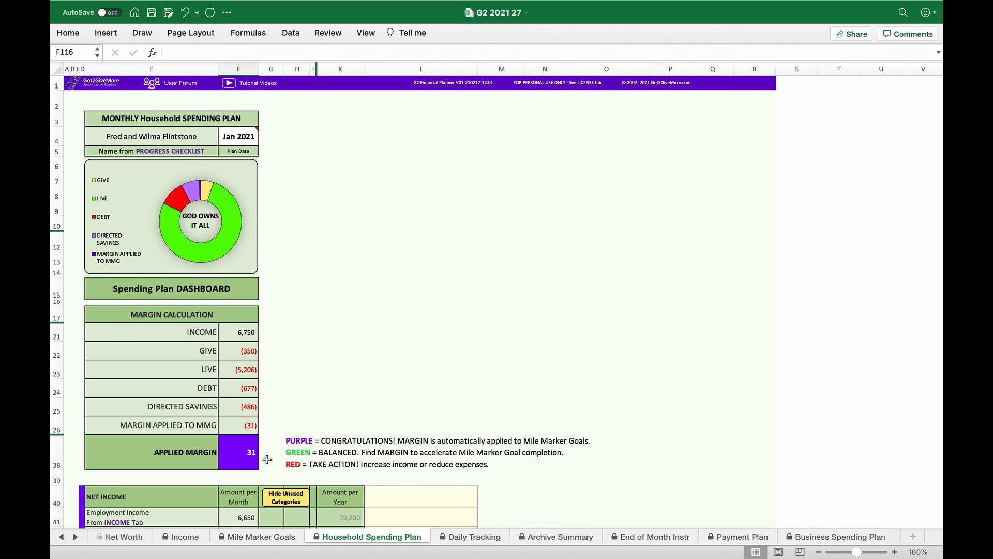
pyautogui.scroll(-10, 267, 460)
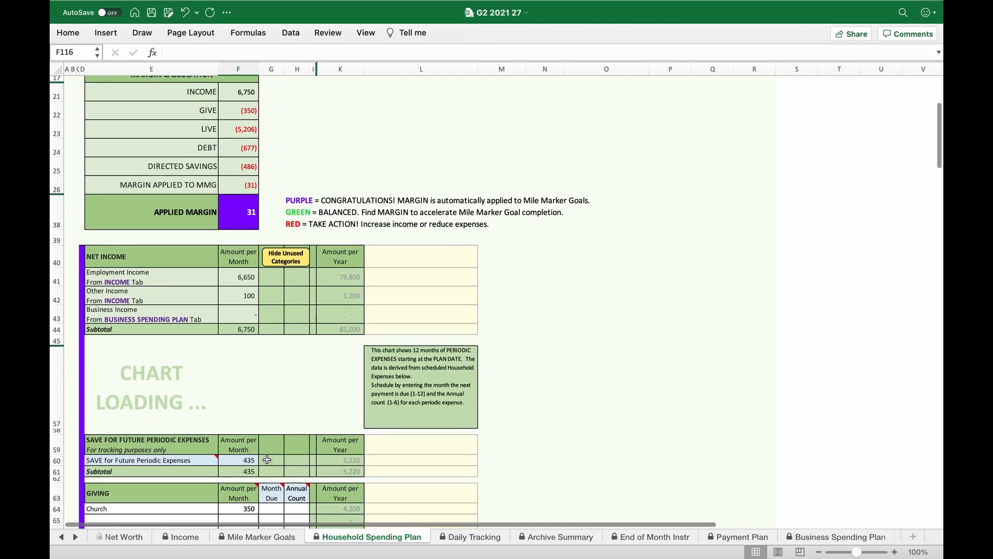
pyautogui.click(261, 443)
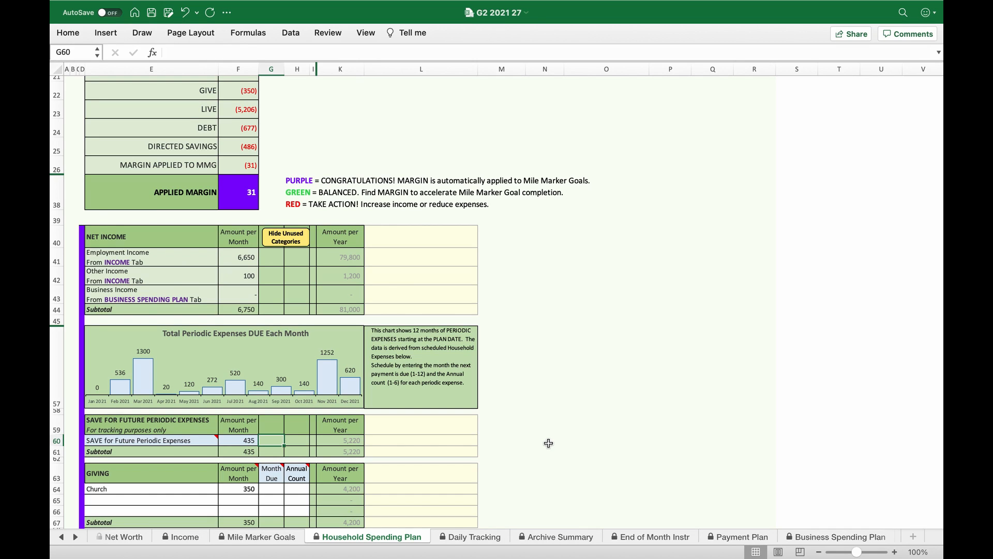
pyautogui.click(485, 538)
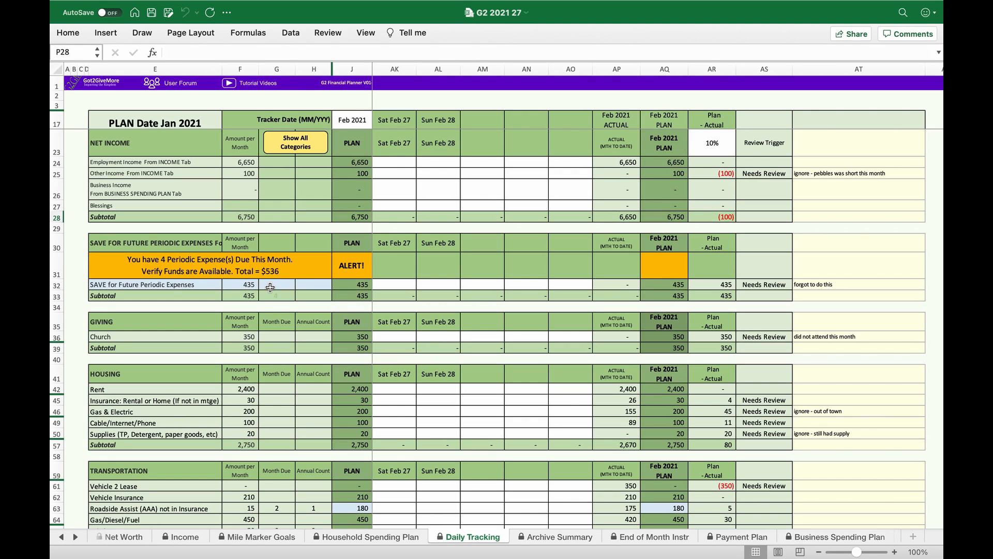
pyautogui.click(446, 285)
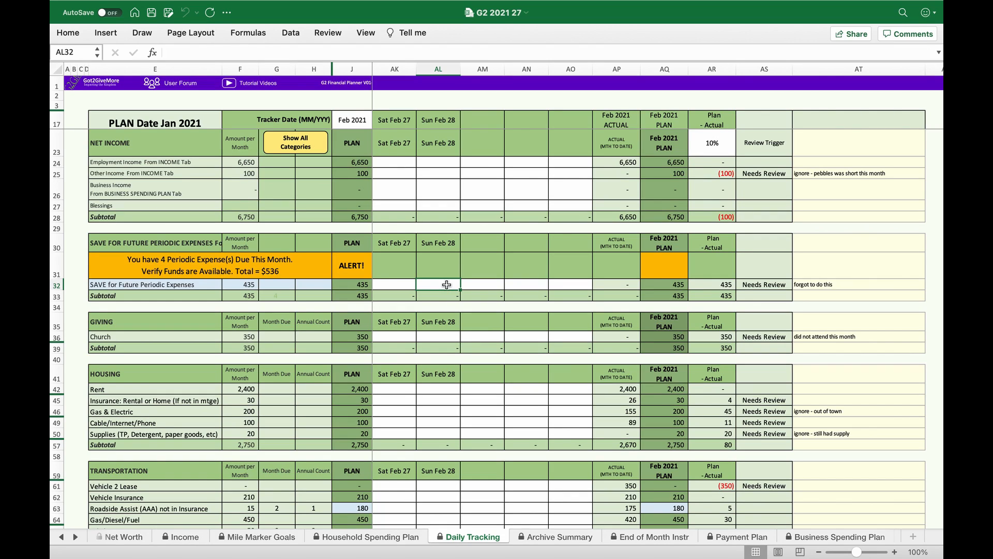
pyautogui.write('435')
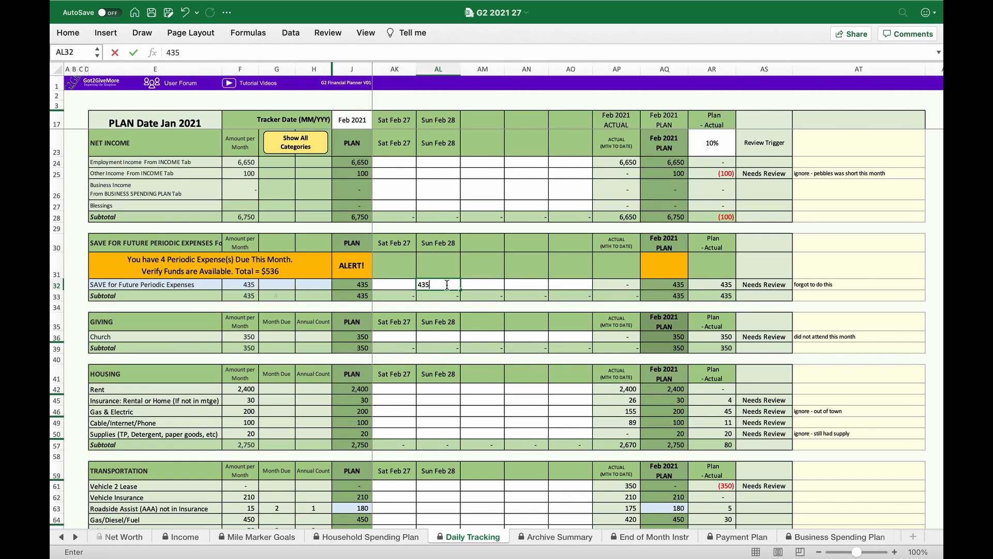
pyautogui.press('Tab')
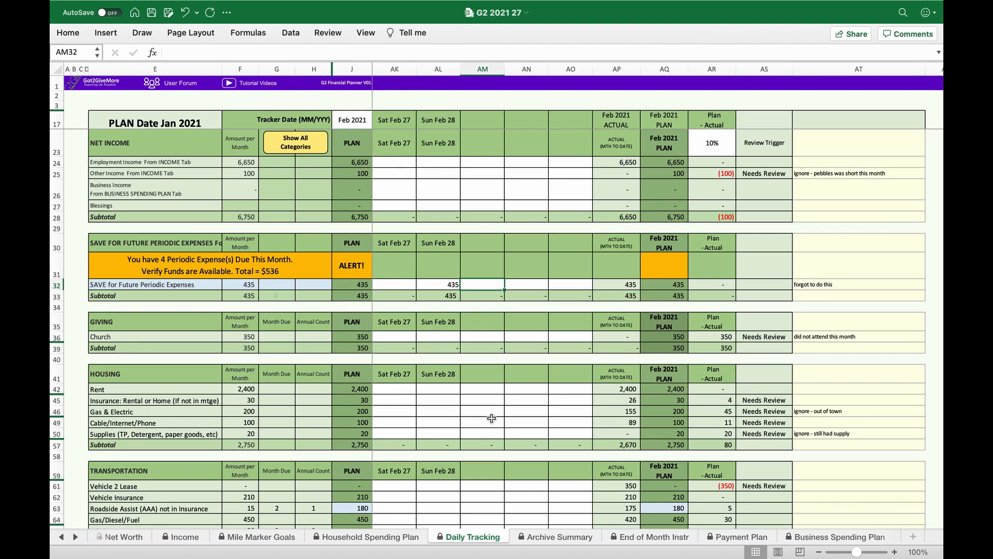
# - Find the over-plan Vehicle 2 Lease row under Transportation and clear its entry on Sat Feb 06
pyautogui.scroll(-5, 492, 418)
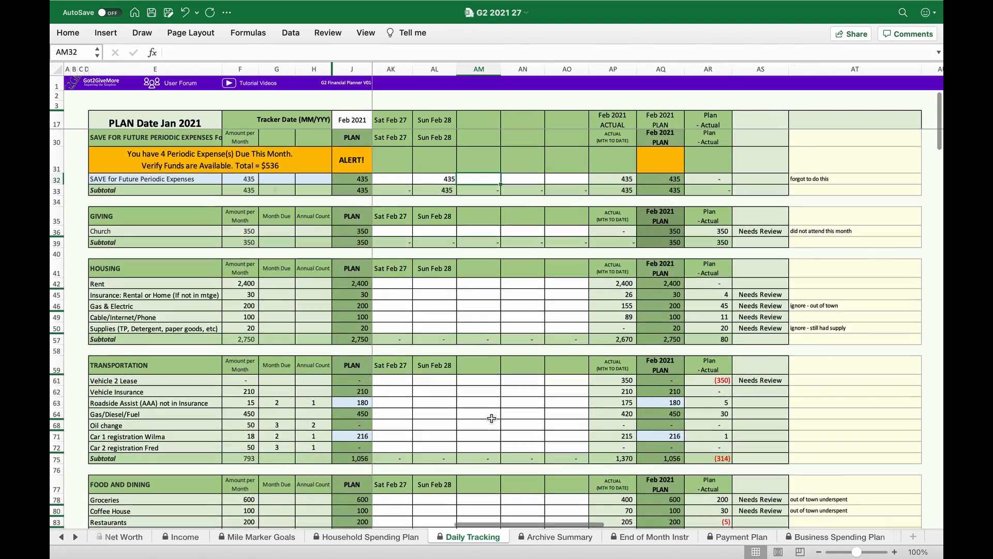
pyautogui.scroll(-2, 492, 418)
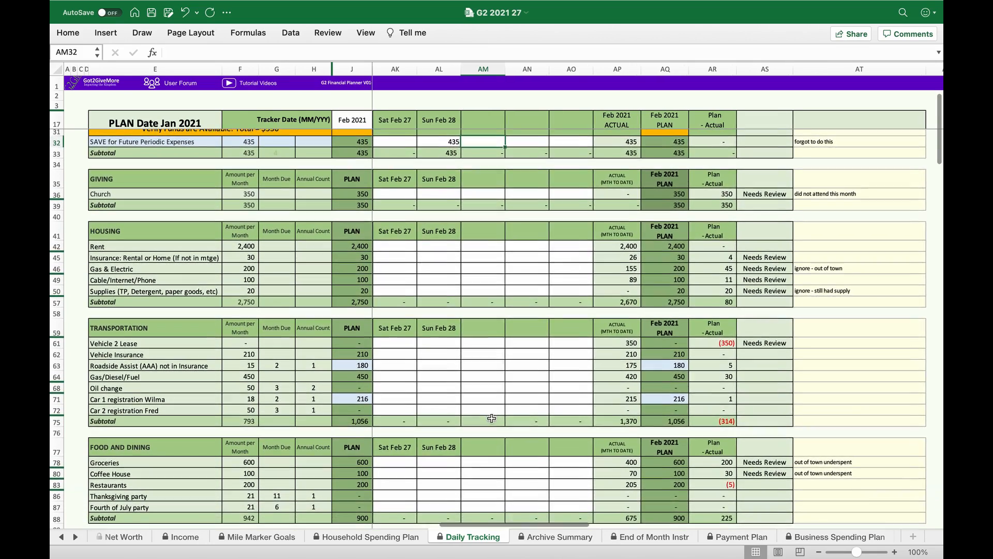
pyautogui.scroll(-4, 556, 391)
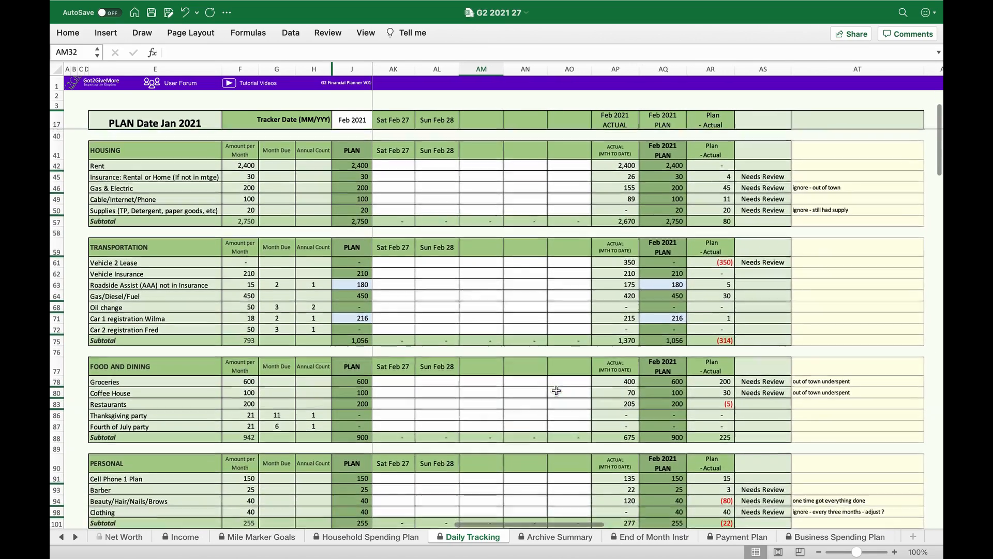
pyautogui.click(722, 250)
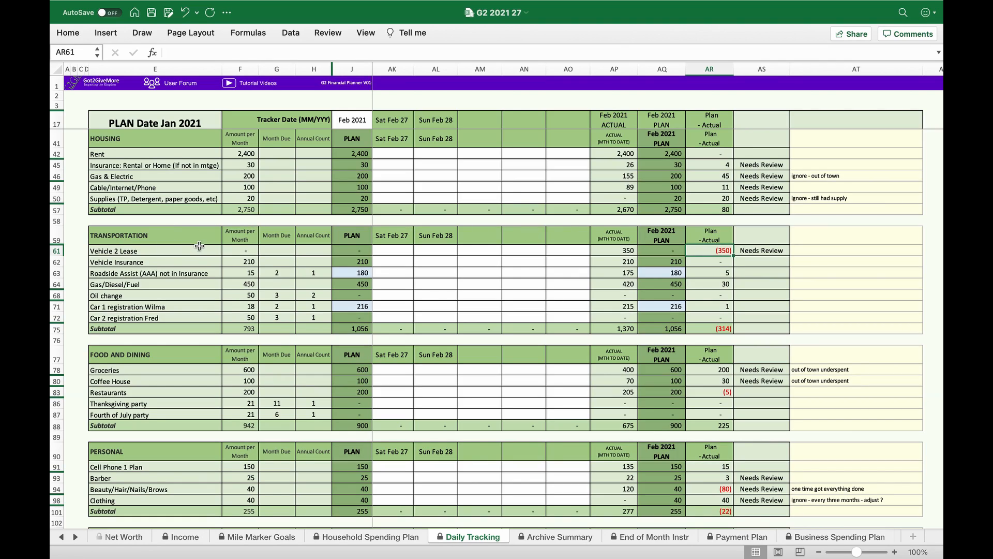
pyautogui.hscroll(-10, 396, 256)
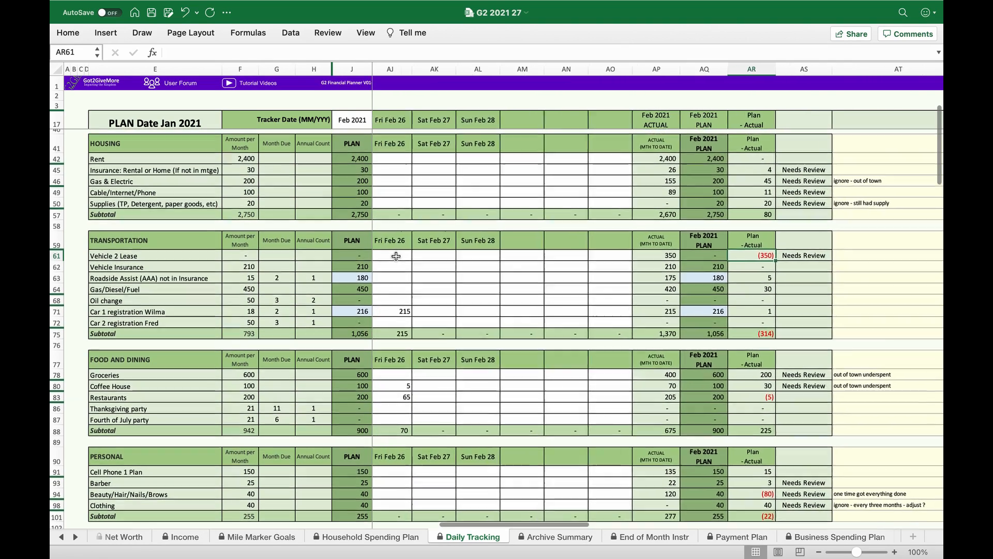
pyautogui.hscroll(-12, 396, 256)
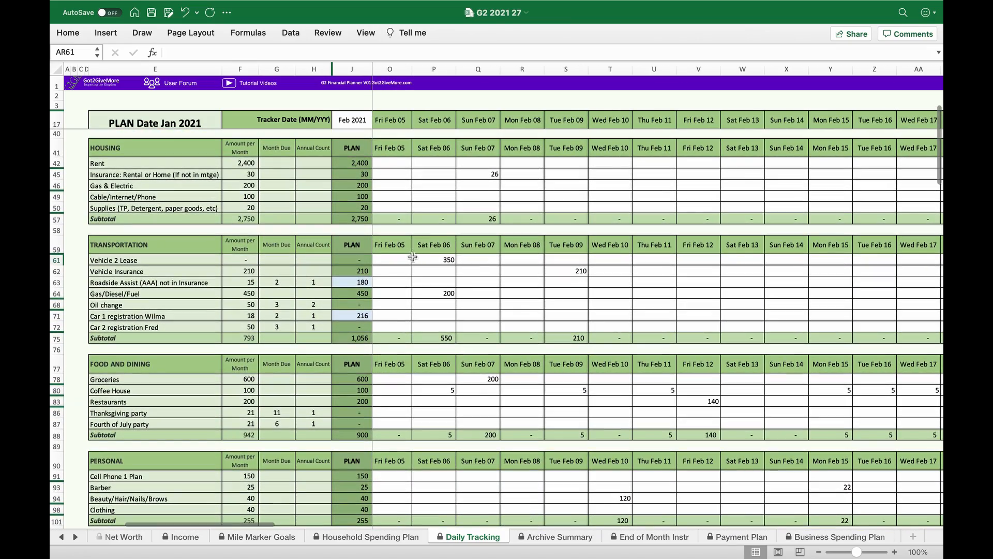
pyautogui.click(425, 257)
pyautogui.press('Delete')
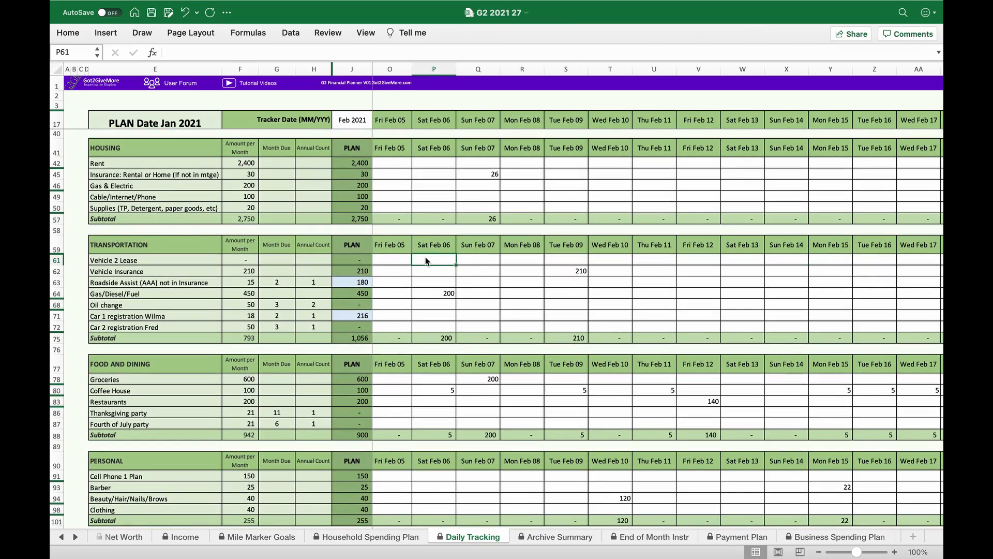
# - Record a 350 payment on Sat Feb 06 in the Ford row of the Mile Marker Goals Payment Schedule and check its difference column
pyautogui.click(224, 391)
pyautogui.scroll(-20, 292, 419)
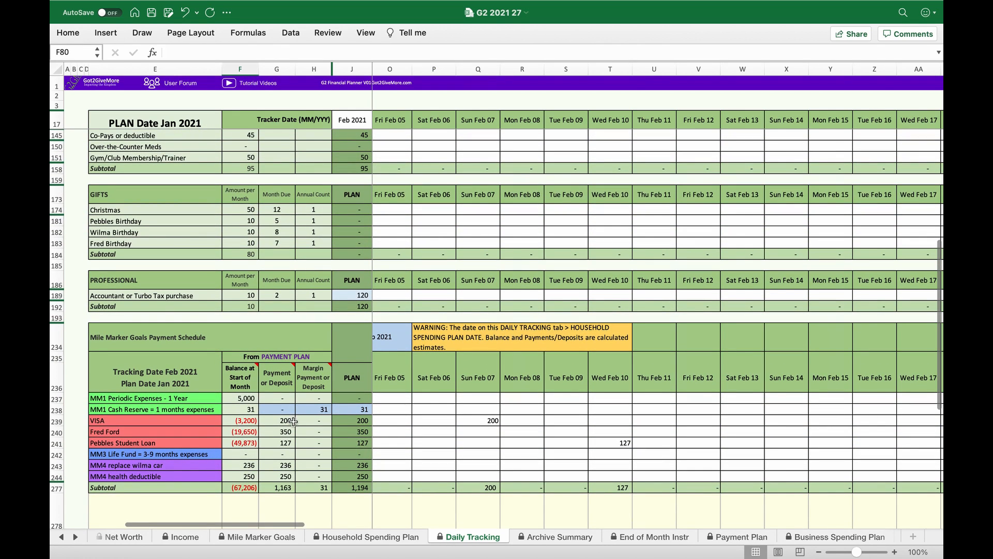
pyautogui.click(440, 431)
pyautogui.write('350')
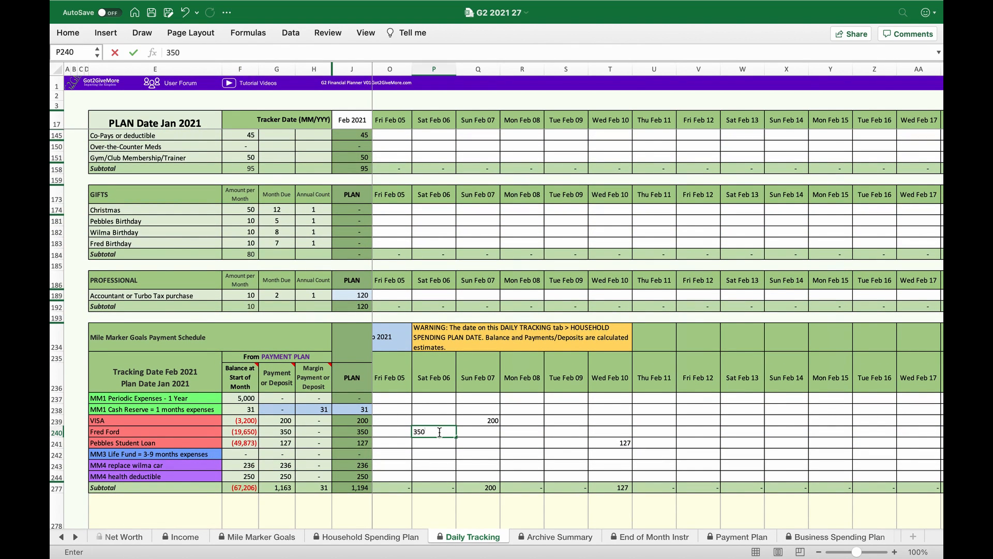
pyautogui.press('Return')
pyautogui.hscroll(15, 670, 409)
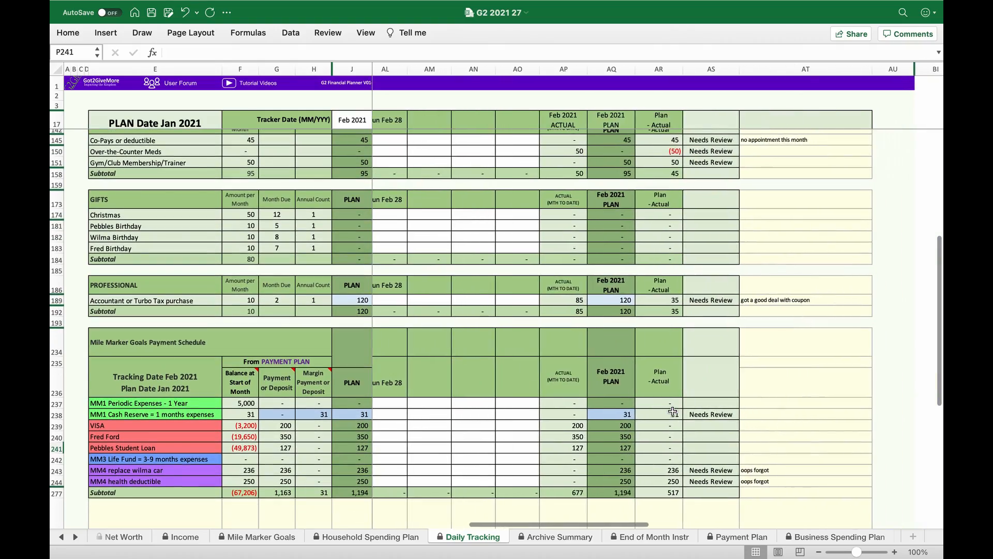
# - Examine the difference column and review flags through the spending categories, and compare actual with plan for Over-the-Counter Meds under Health and Fitness
pyautogui.scroll(20, 635, 440)
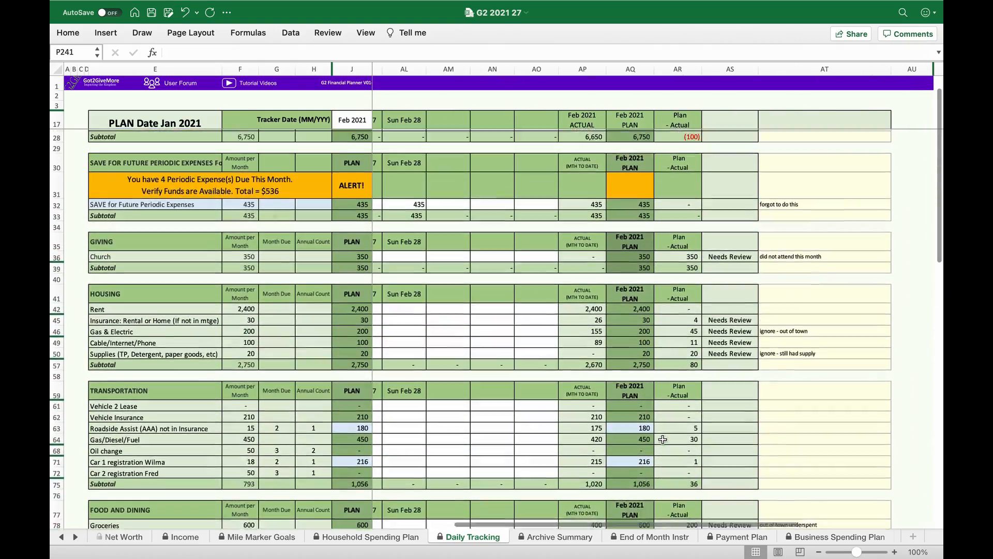
pyautogui.scroll(3, 663, 439)
pyautogui.hscroll(-2, 663, 440)
pyautogui.scroll(-6, 663, 439)
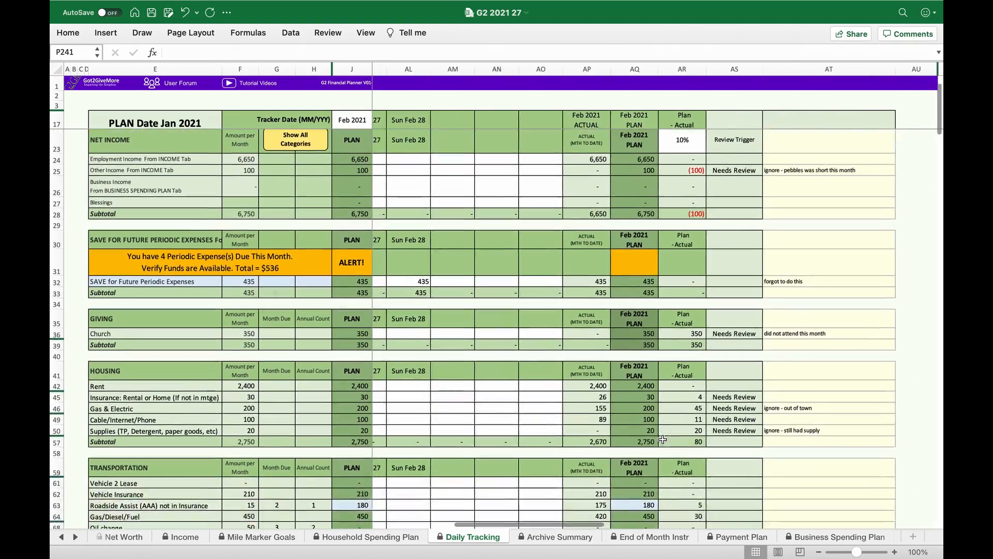
pyautogui.scroll(-20, 662, 439)
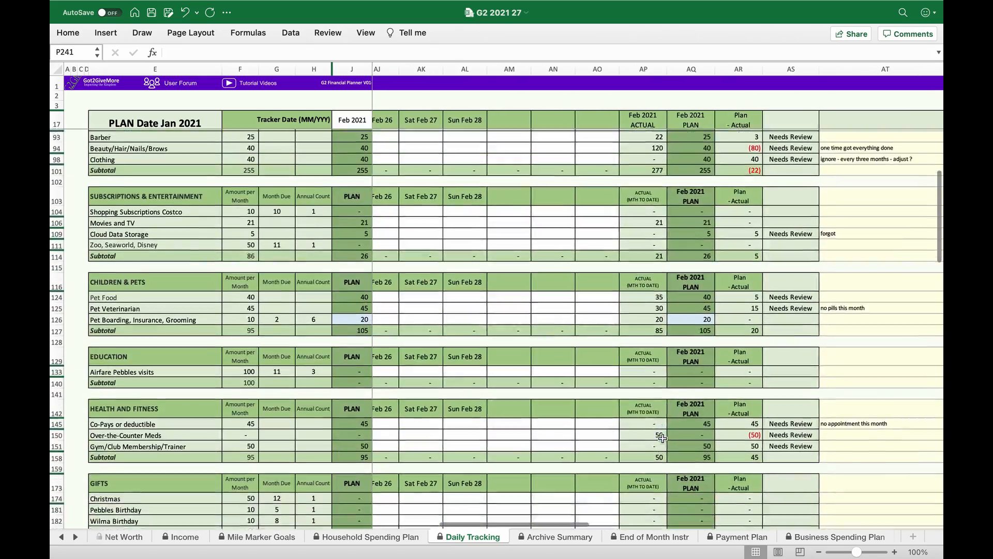
pyautogui.hscroll(2, 692, 375)
pyautogui.scroll(1, 691, 375)
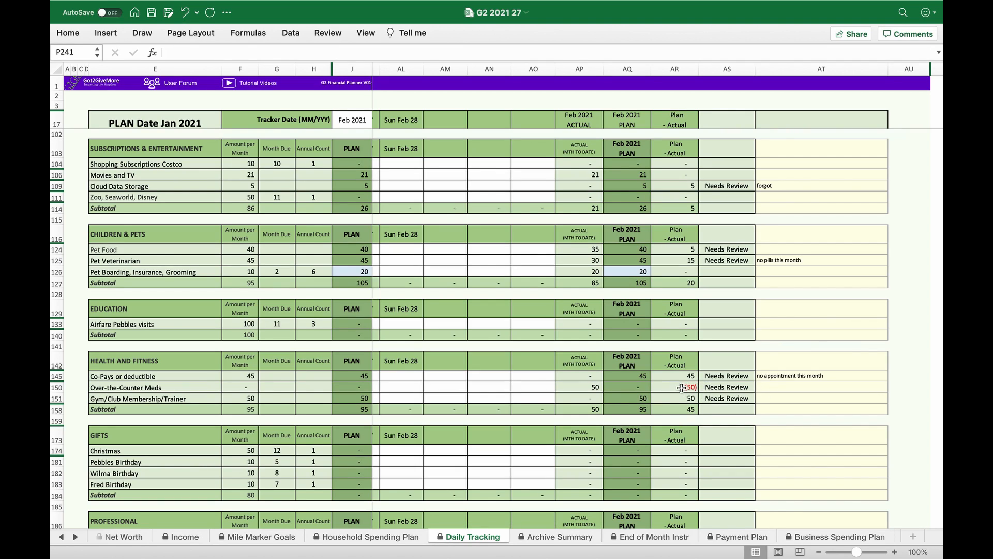
pyautogui.click(586, 388)
pyautogui.moveTo(585, 388); pyautogui.dragTo(634, 388)
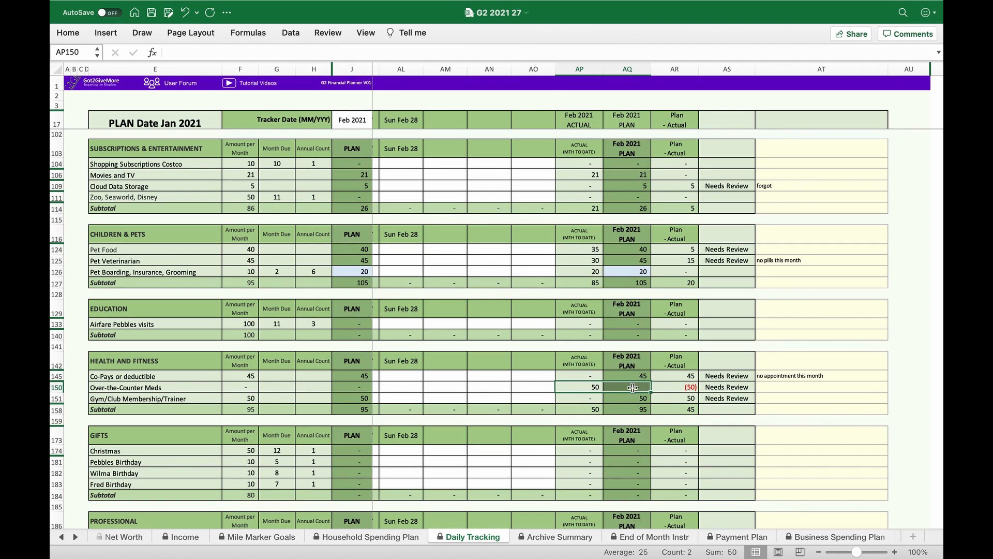
# - Move the 50 entry on Tue Feb 02 from Over-the-Counter Meds to Gym/Club Membership/Trainer and check the category's difference column
pyautogui.hscroll(-5, 490, 388)
pyautogui.hscroll(-15, 491, 389)
pyautogui.scroll(-1, 490, 388)
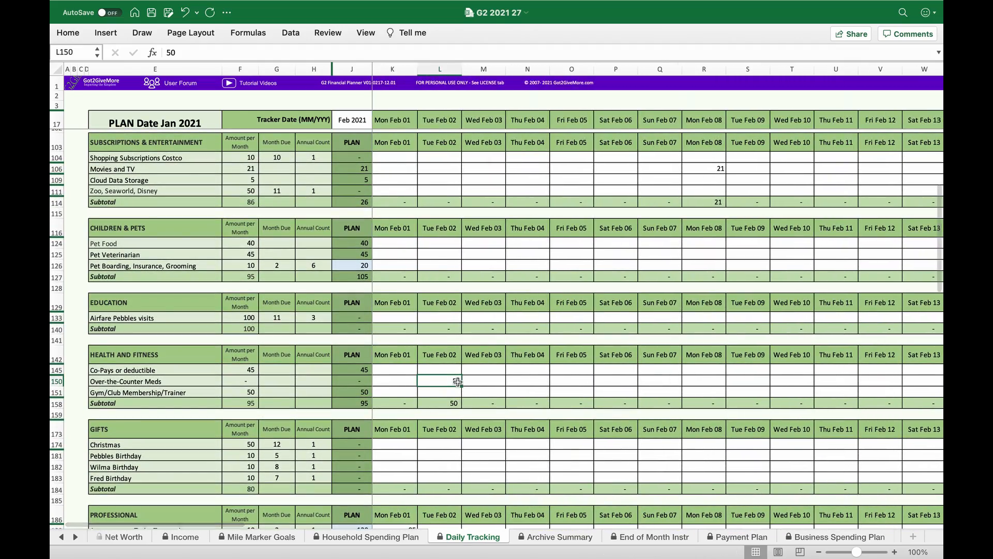
pyautogui.click(452, 391)
pyautogui.write('50')
pyautogui.press('Return')
pyautogui.hscroll(2, 568, 384)
pyautogui.hscroll(15, 568, 384)
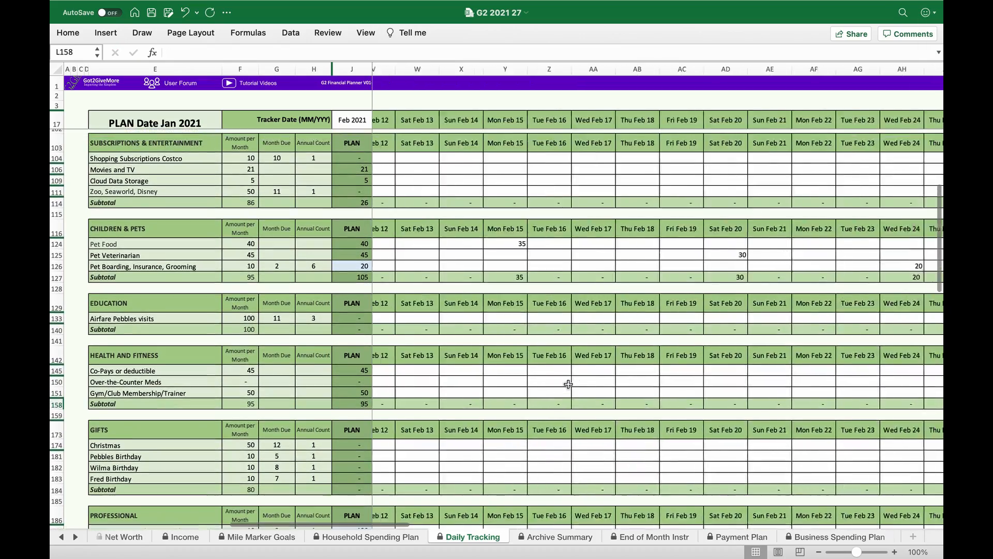
pyautogui.scroll(1, 568, 384)
pyautogui.hscroll(1, 568, 384)
pyautogui.scroll(1, 568, 384)
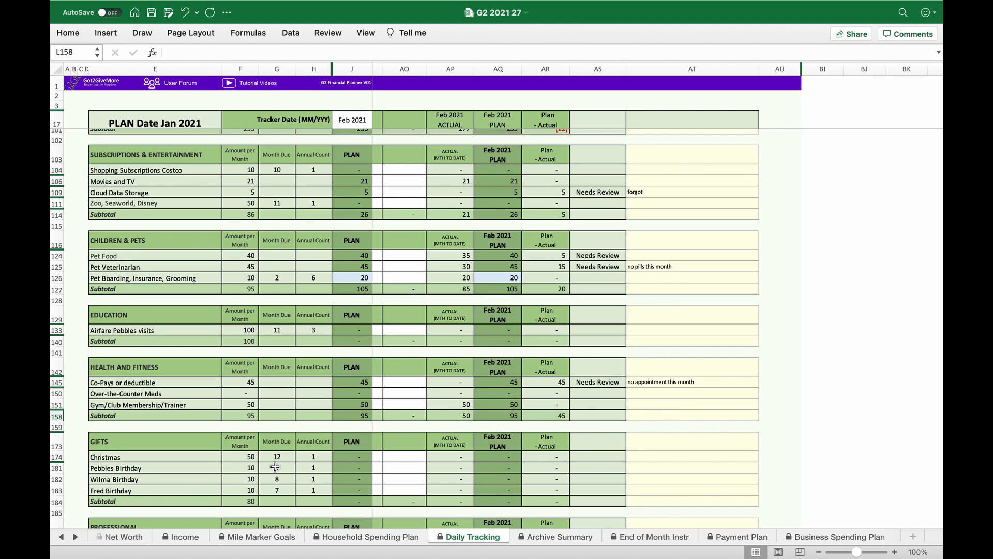
# - Record 31 on Sun Feb 28 in the MM1 Cash Reserve row of the Mile Marker Goals Payment Schedule
pyautogui.scroll(-10, 275, 465)
pyautogui.scroll(-5, 275, 464)
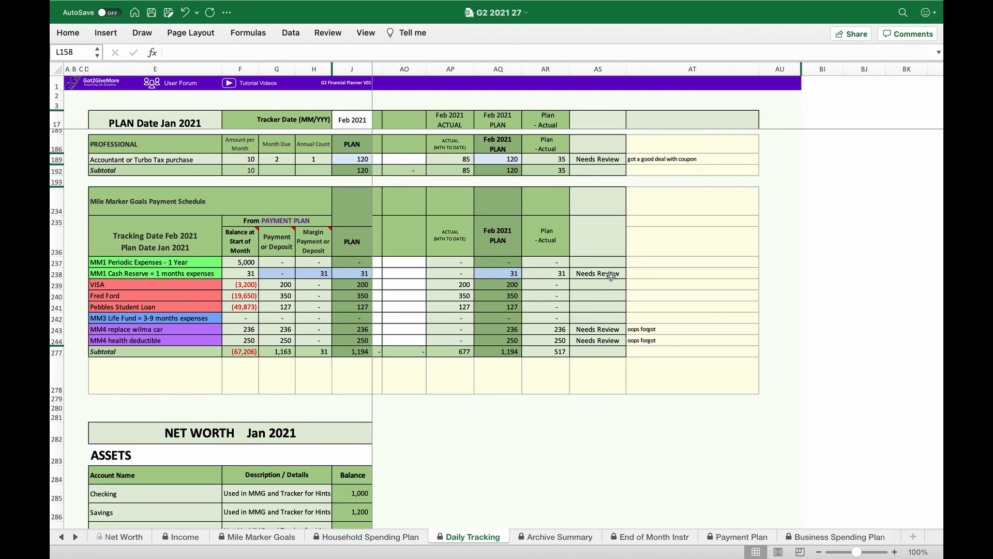
pyautogui.hscroll(-5, 494, 278)
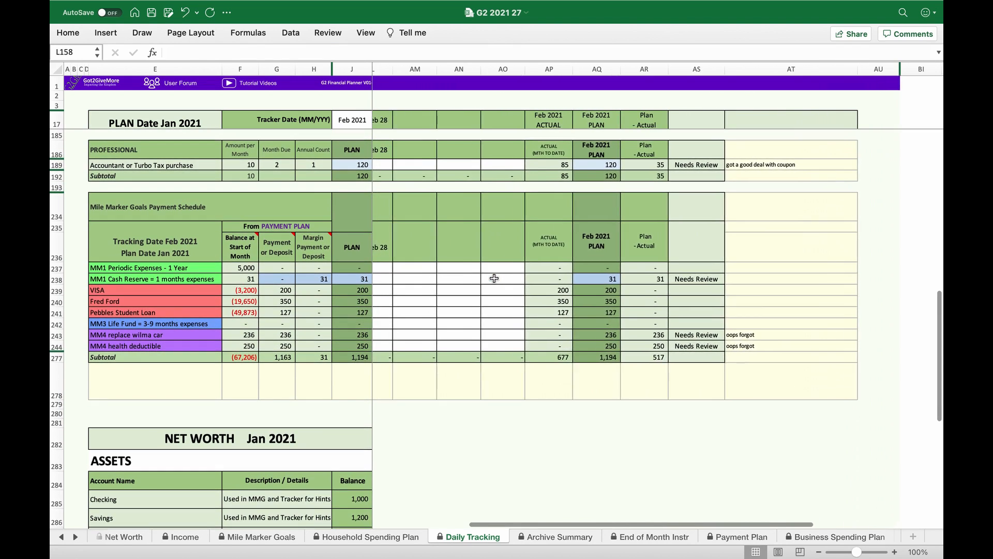
pyautogui.click(435, 282)
pyautogui.write('31')
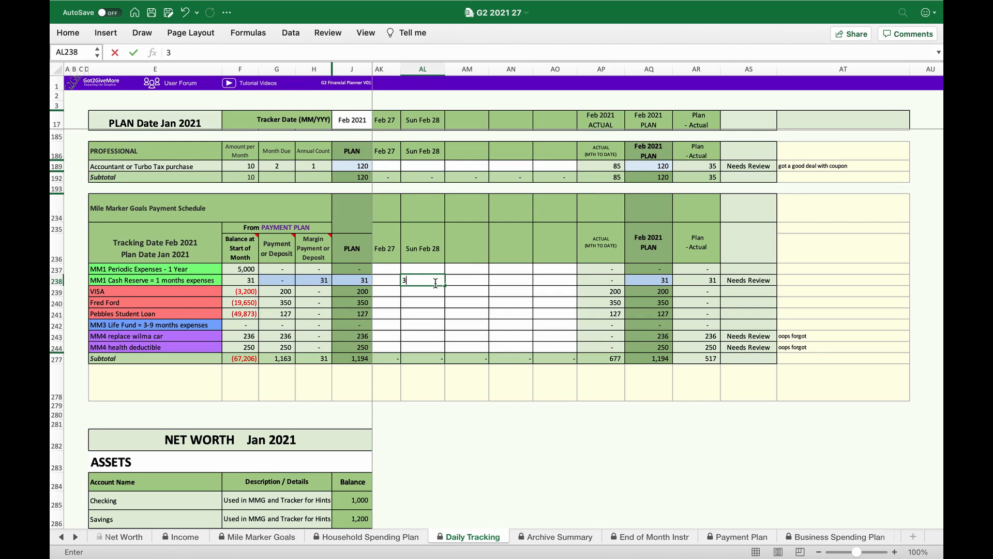
pyautogui.press('Return')
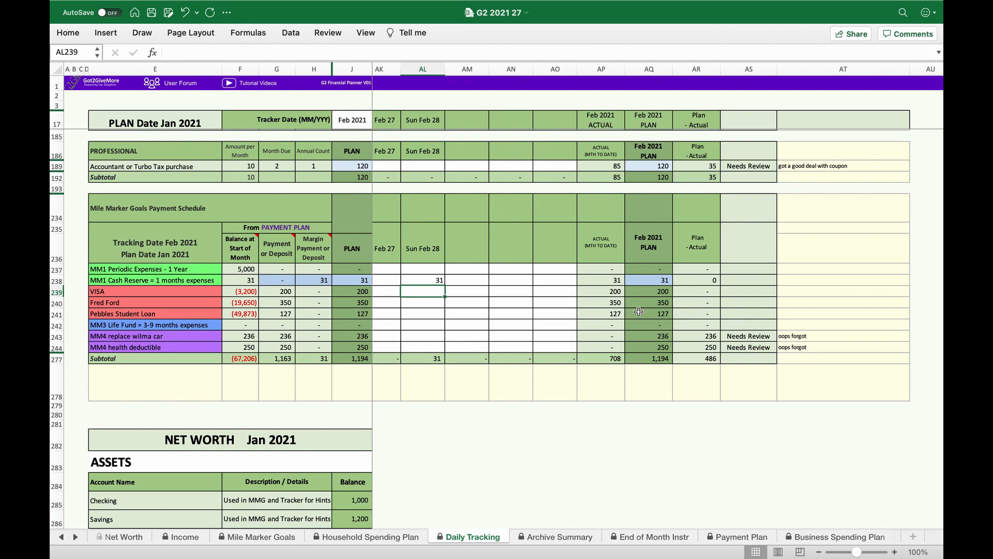
# - Archive the Feb 2021 daily tracking and check the archive summary down to the actual averages of the two MM4 goals
pyautogui.scroll(20, 520, 304)
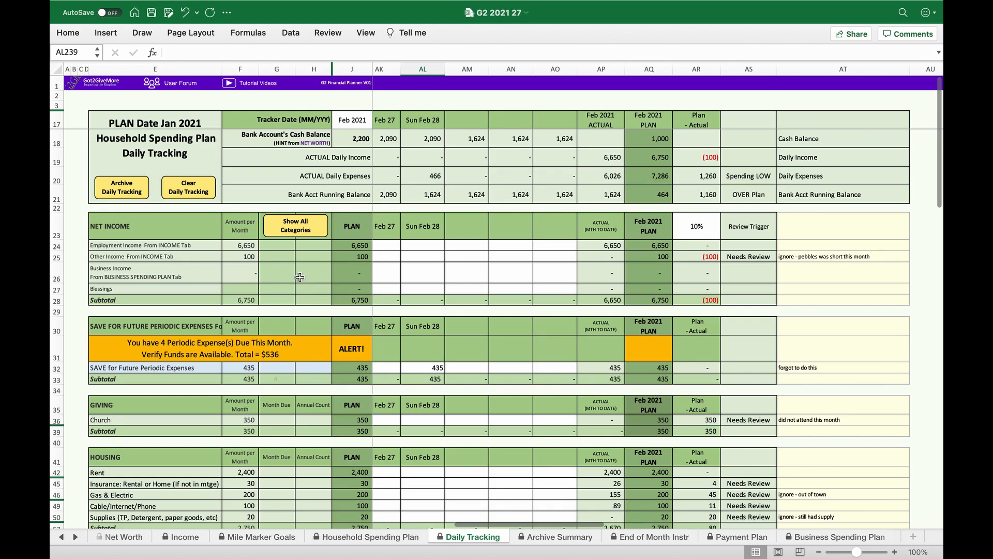
pyautogui.click(130, 191)
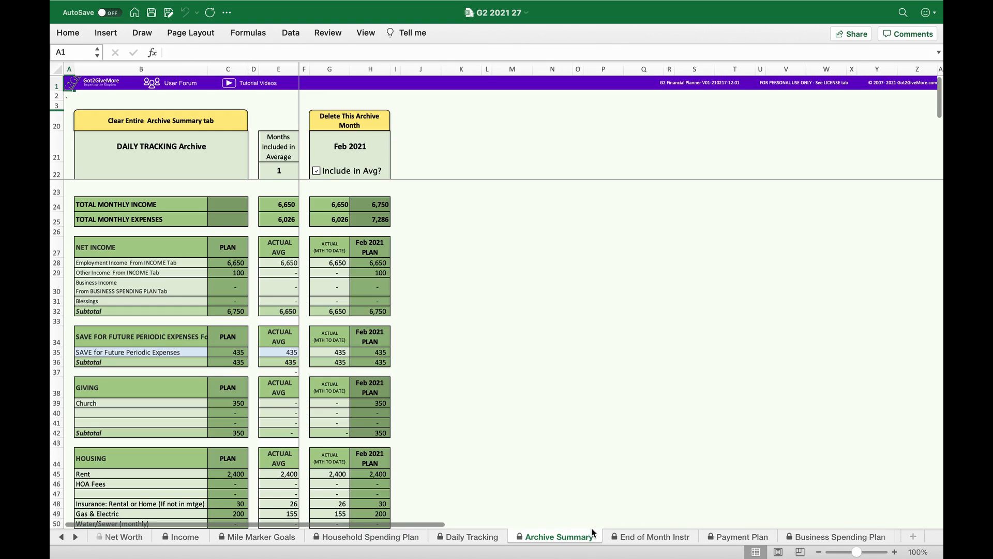
pyautogui.scroll(-18, 387, 432)
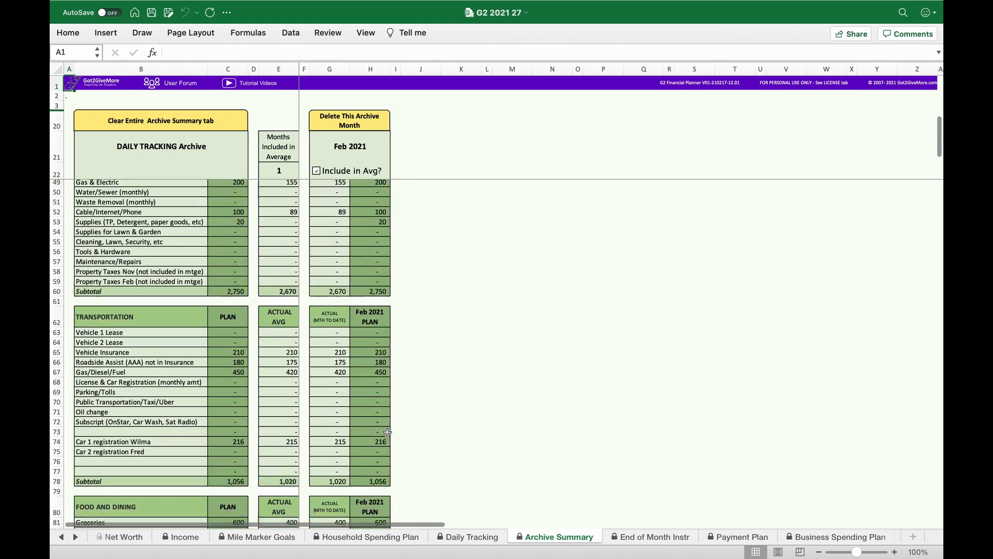
pyautogui.scroll(-20, 387, 432)
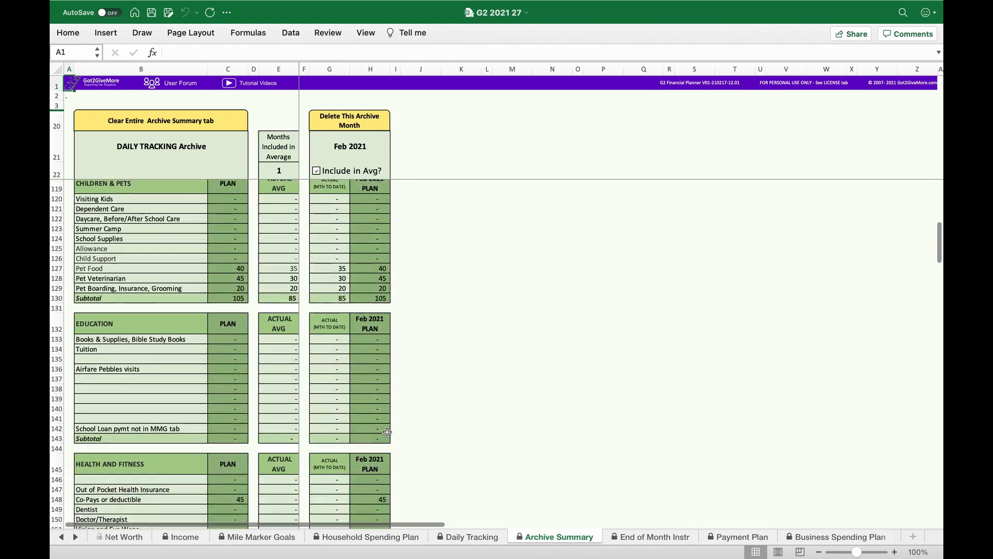
pyautogui.scroll(-17, 387, 432)
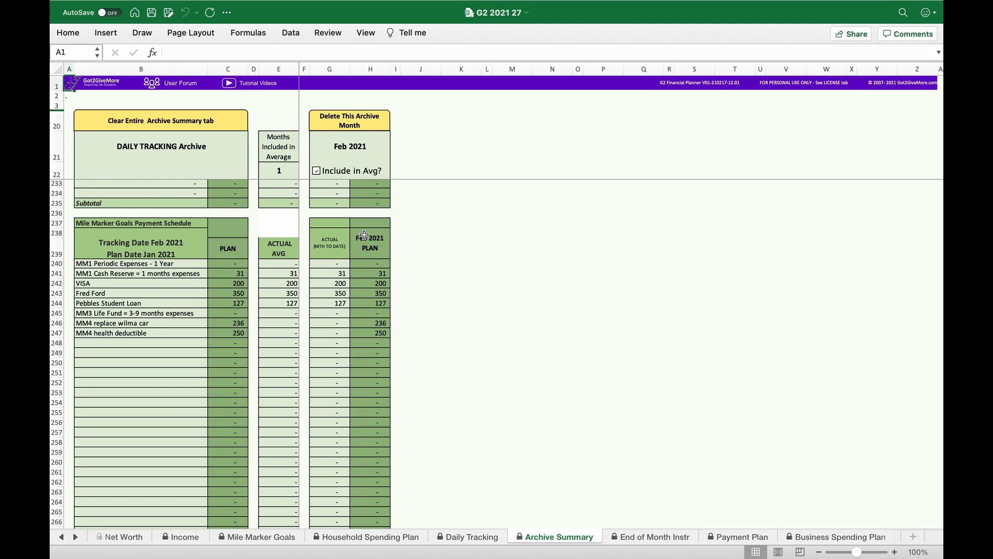
pyautogui.moveTo(293, 329); pyautogui.dragTo(293, 323)
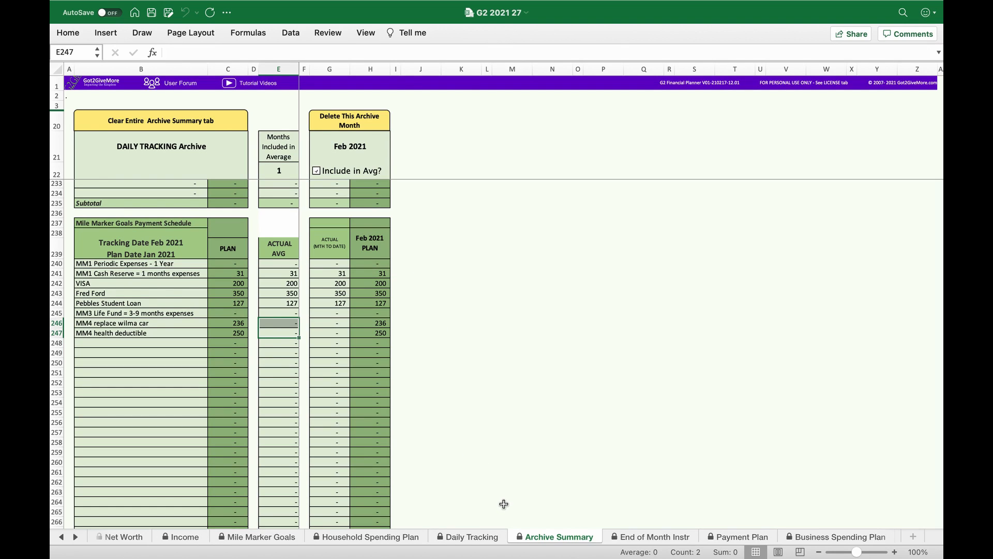
# - Take a snapshot of the Mile Marker Goals data and compare it with the current goals and dashboard
pyautogui.click(278, 536)
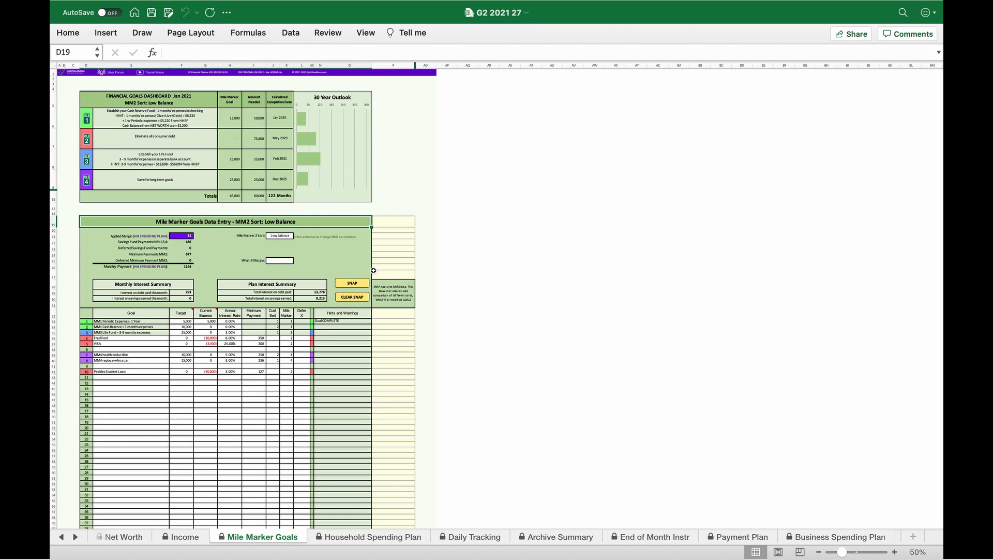
pyautogui.click(347, 285)
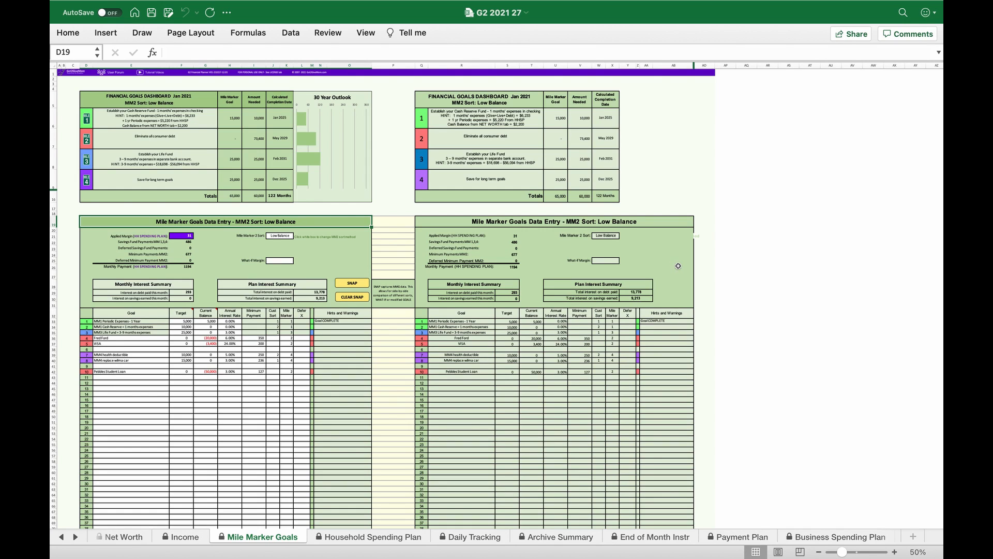
pyautogui.scroll(-10, 678, 266)
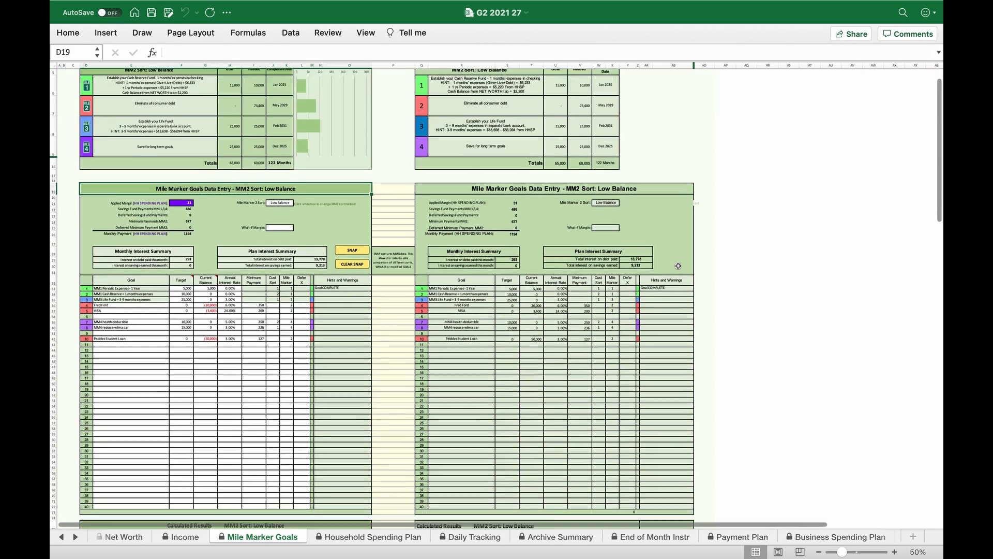
pyautogui.scroll(5, 678, 266)
pyautogui.scroll(5, 679, 266)
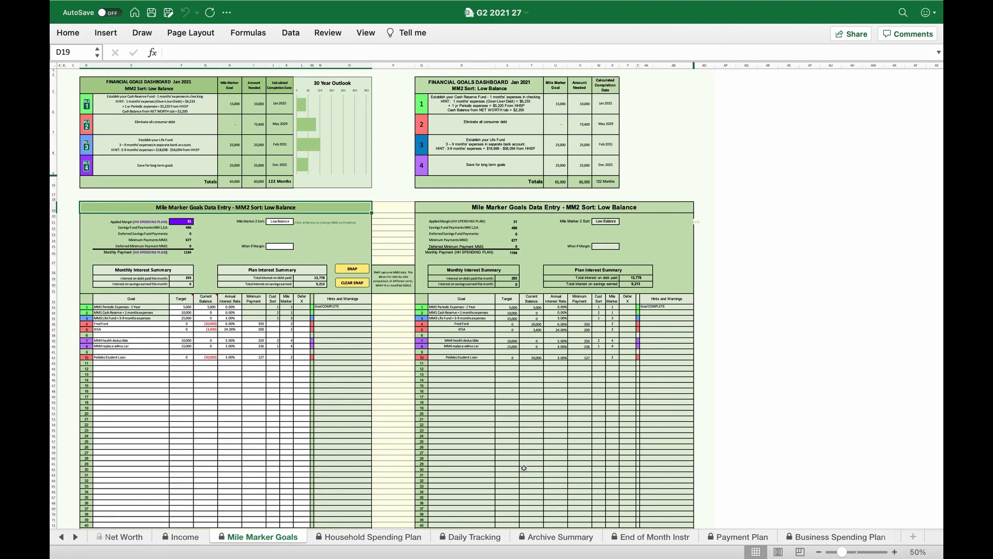
# - Set the Review Trigger in Daily Tracking to 20%
pyautogui.click(478, 537)
pyautogui.hscroll(1, 502, 334)
pyautogui.hscroll(5, 503, 334)
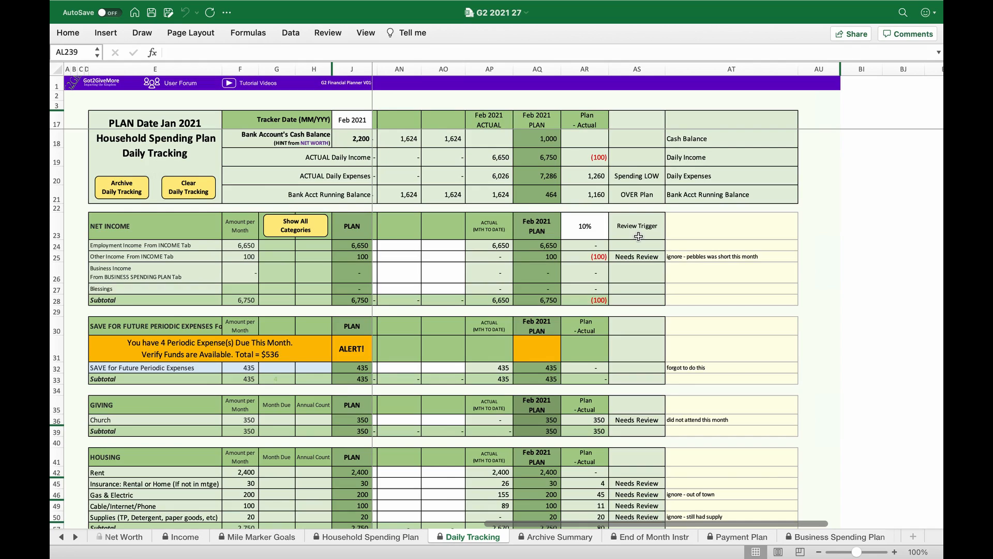
pyautogui.click(591, 227)
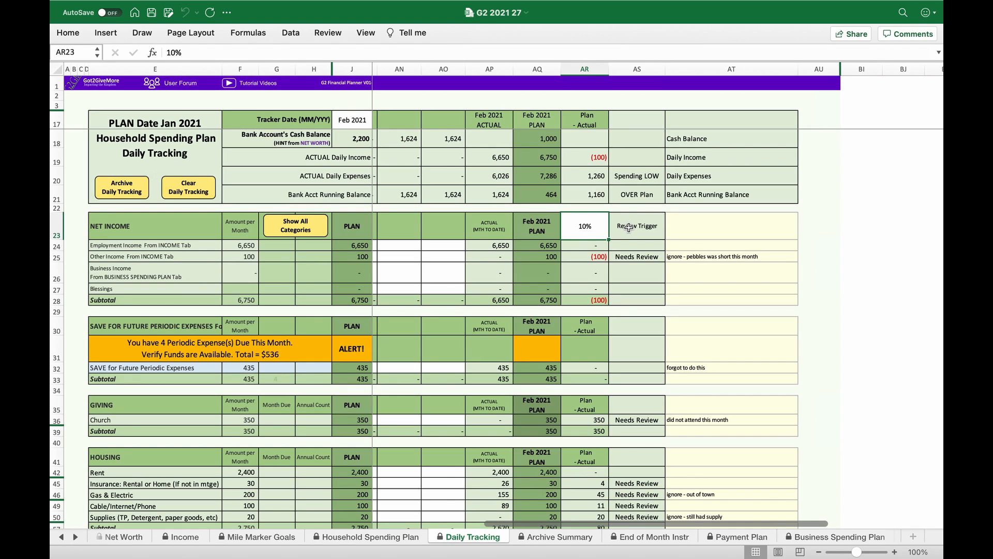
pyautogui.write('20')
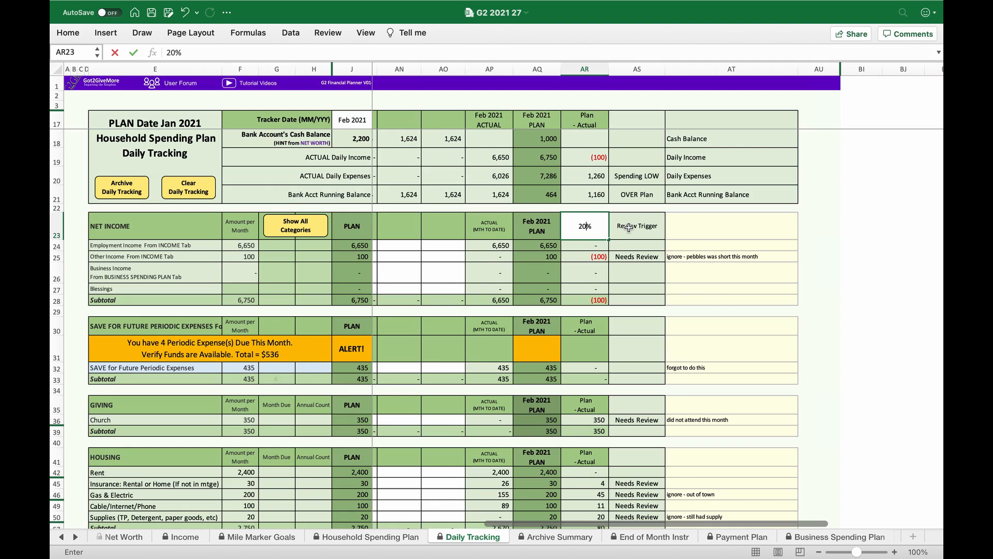
pyautogui.press('Return')
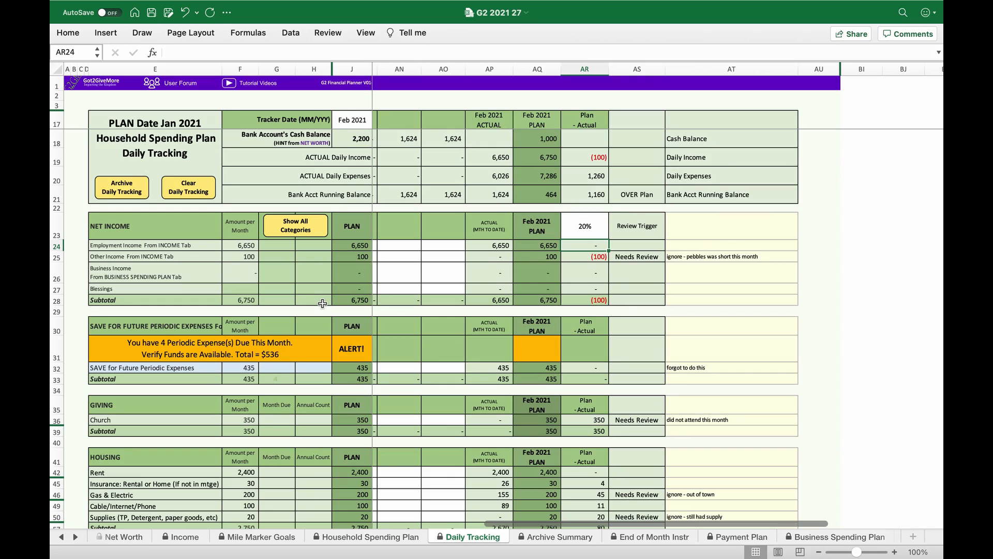
# - Examine which rows are marked Needs Review under the new trigger, from Giving through the Mile Marker Goals Payment Schedule
pyautogui.scroll(-10, 322, 304)
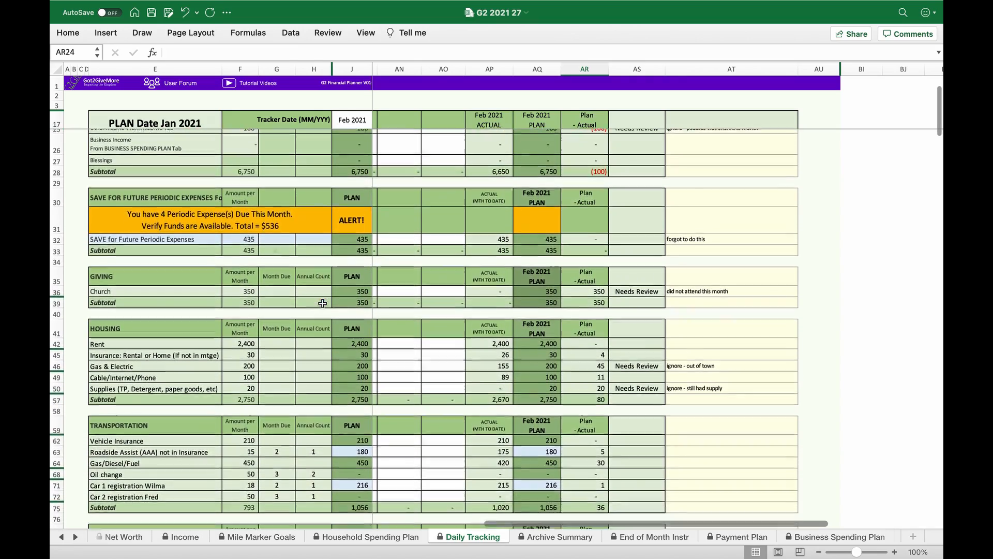
pyautogui.scroll(-3, 322, 303)
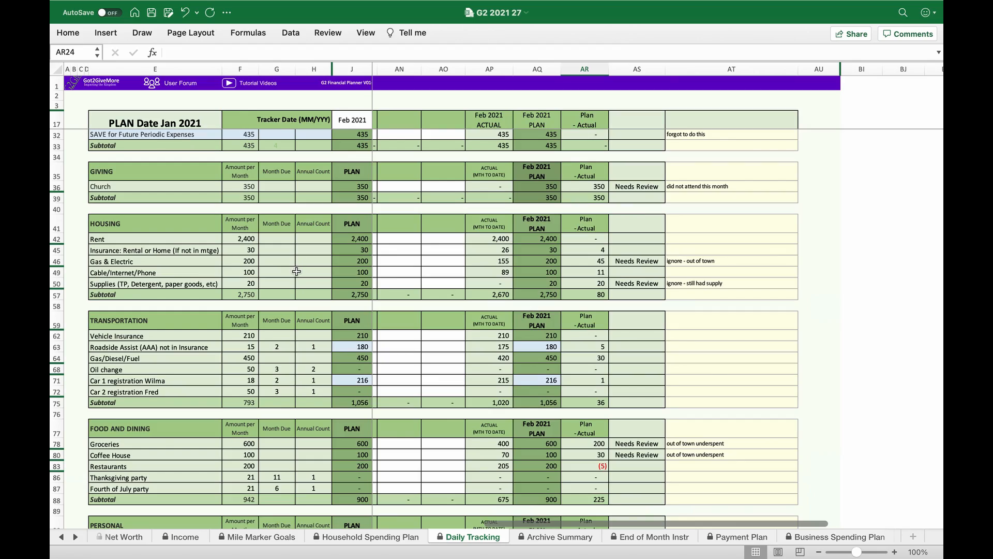
pyautogui.scroll(-5, 297, 272)
pyautogui.scroll(-3, 297, 271)
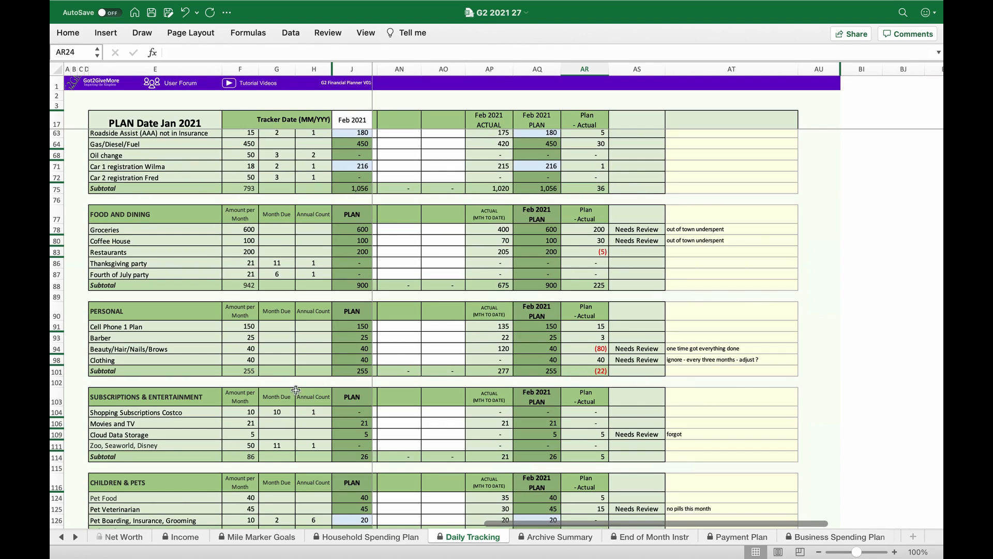
pyautogui.scroll(-2, 295, 391)
pyautogui.scroll(-5, 294, 391)
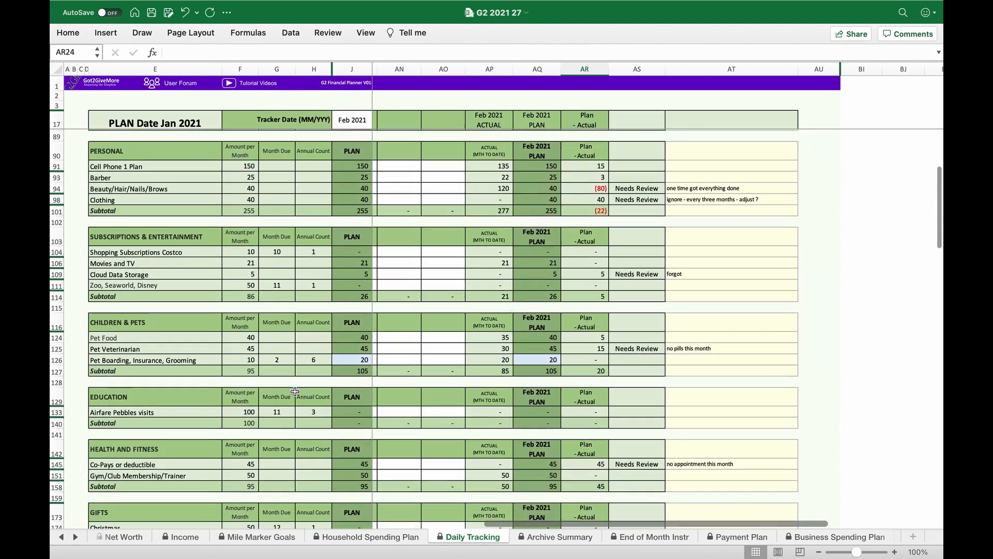
pyautogui.scroll(-6, 295, 392)
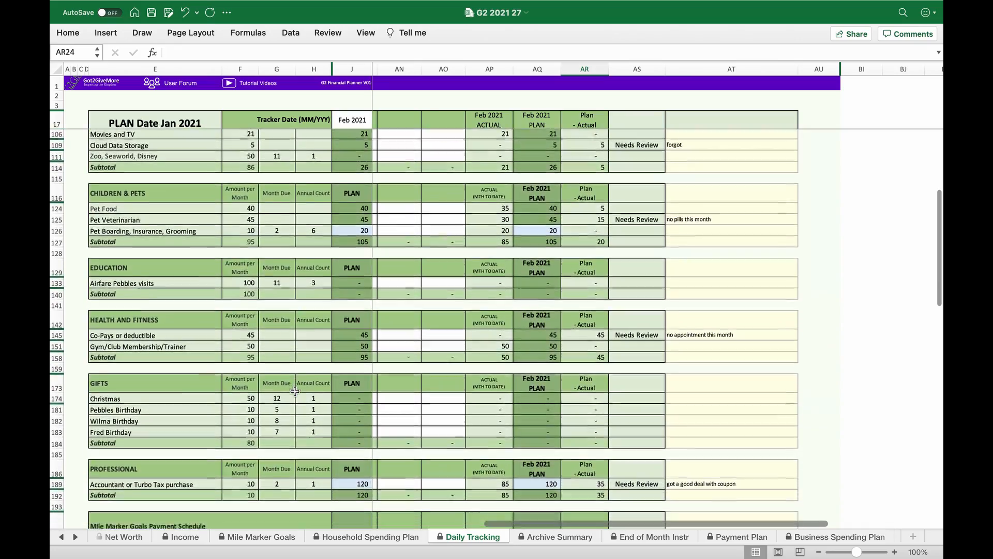
pyautogui.scroll(-4, 295, 391)
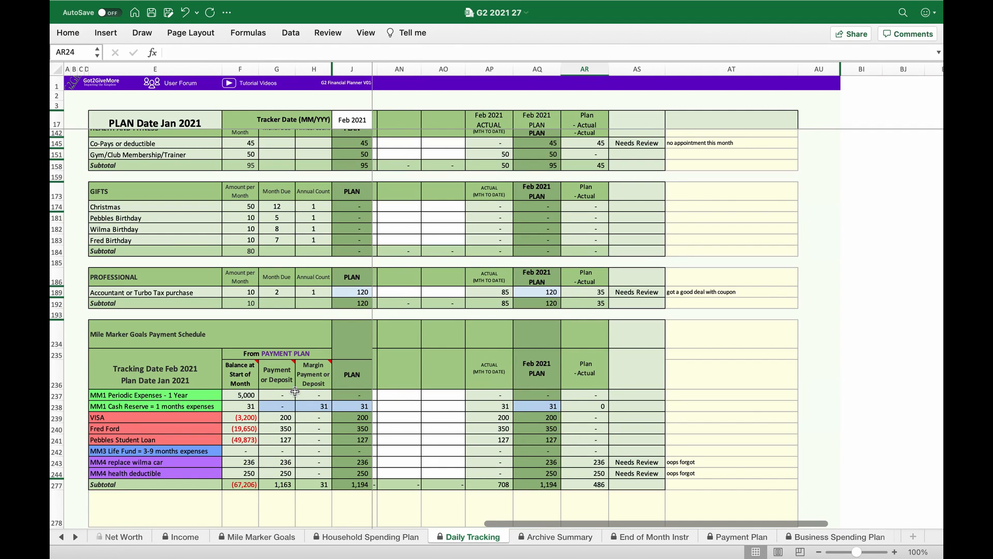
# - Save the workbook, and save a macro-enabled copy of it on the Desktop as G2 2021 4
pyautogui.click(127, 8)
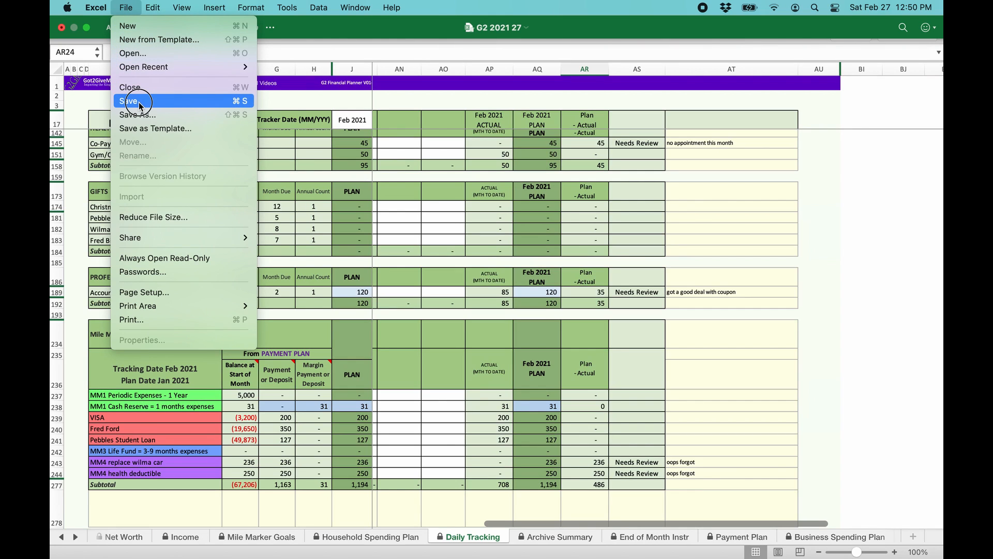
pyautogui.click(139, 103)
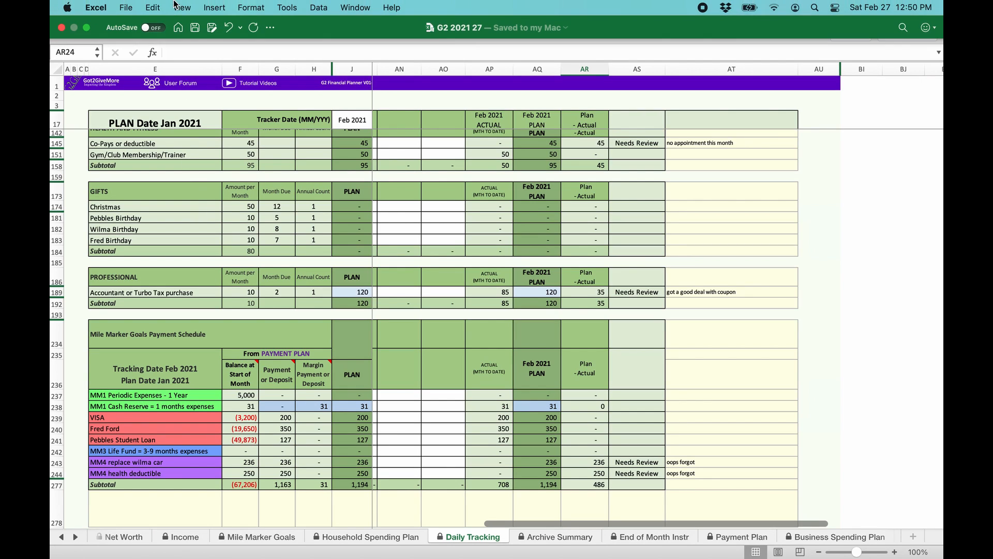
pyautogui.click(132, 8)
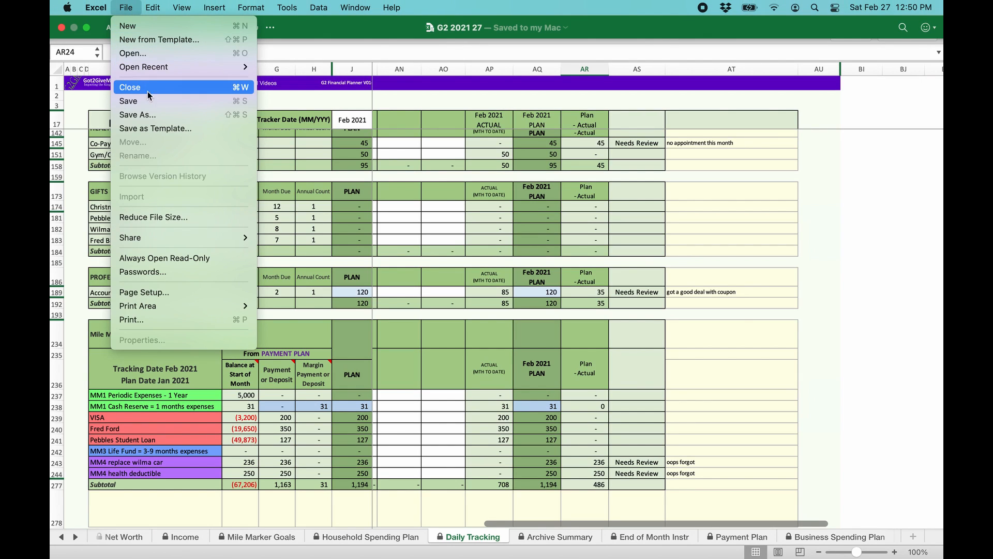
pyautogui.click(147, 114)
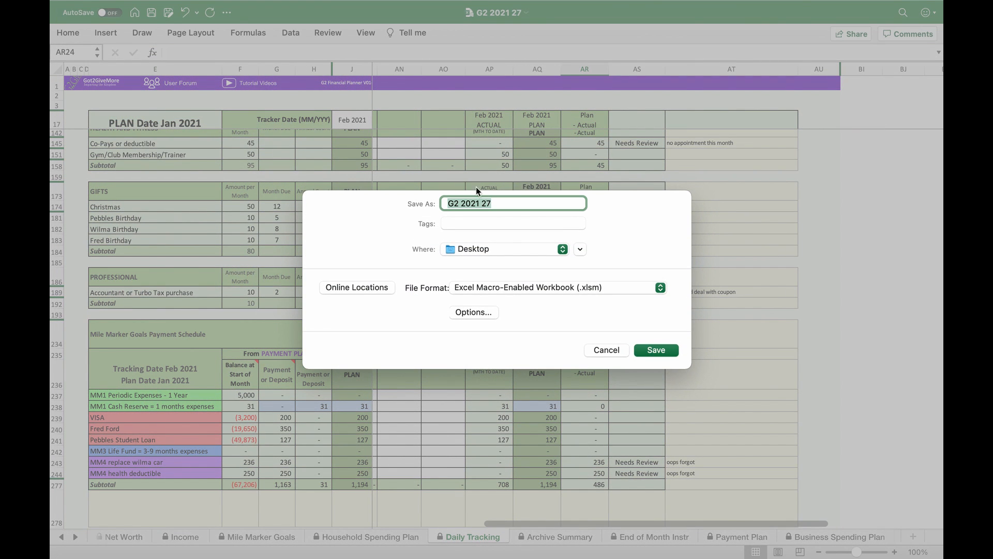
pyautogui.click(493, 204)
pyautogui.press('BackSpace')
pyautogui.press('BackSpace')
pyautogui.write('4')
pyautogui.click(655, 352)
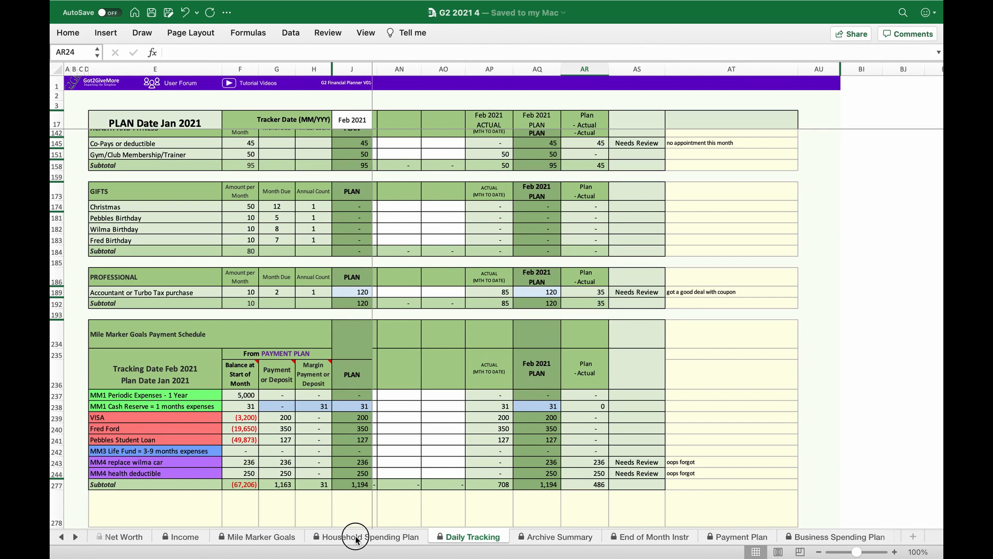
# - In the Household Spending Plan, set the monthly amount for Housing Supplies (TP, Detergent, paper goods, etc) to 10
pyautogui.click(356, 538)
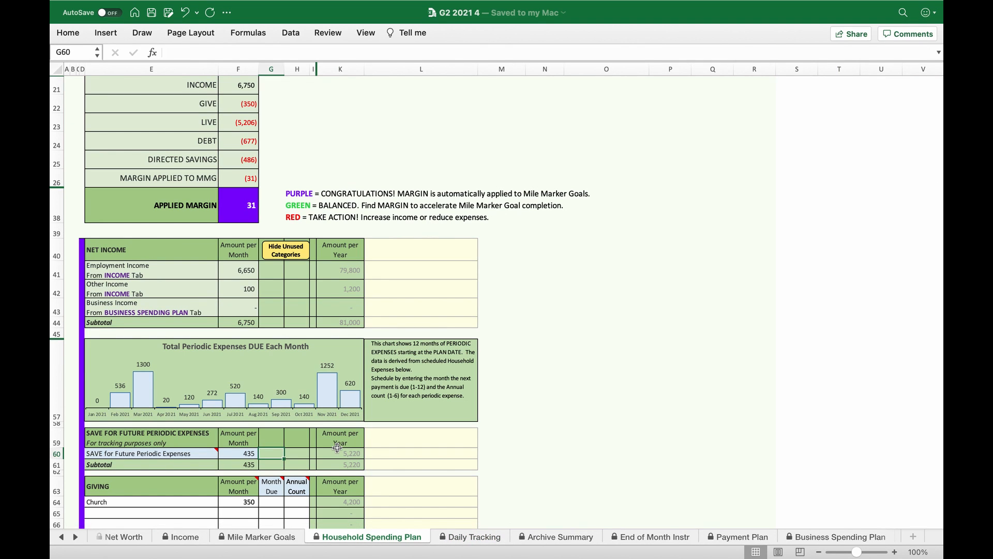
pyautogui.scroll(-5, 337, 447)
pyautogui.scroll(-6, 337, 447)
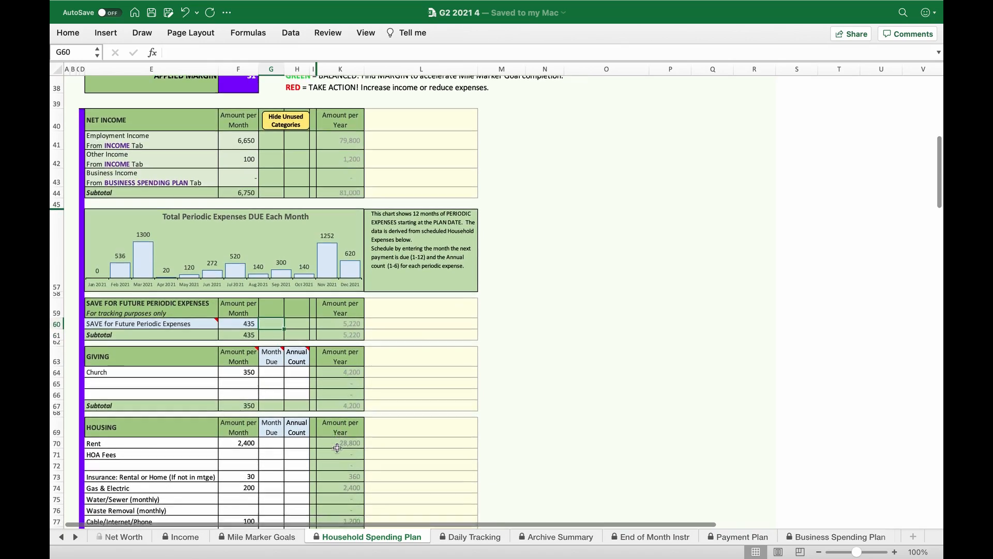
pyautogui.scroll(-10, 336, 448)
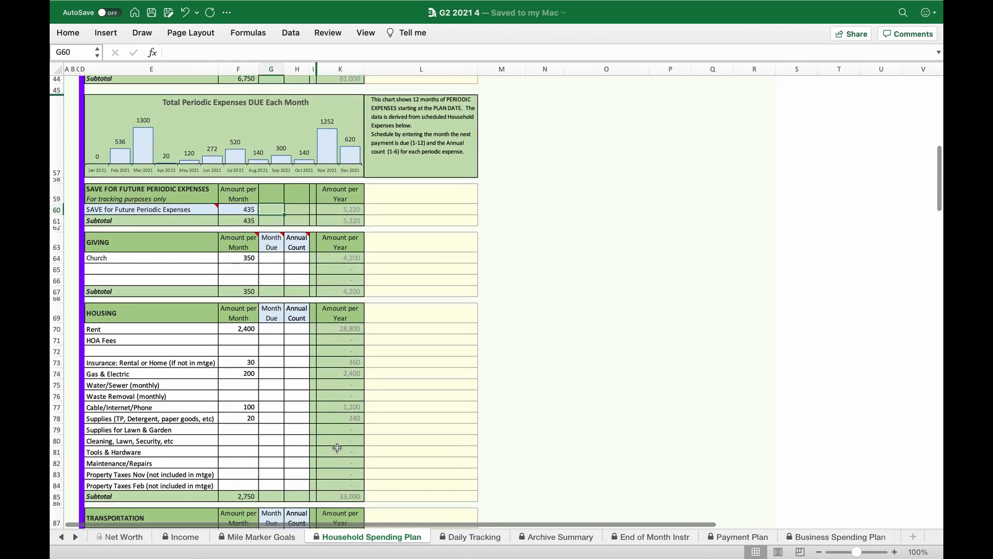
pyautogui.scroll(-1, 337, 447)
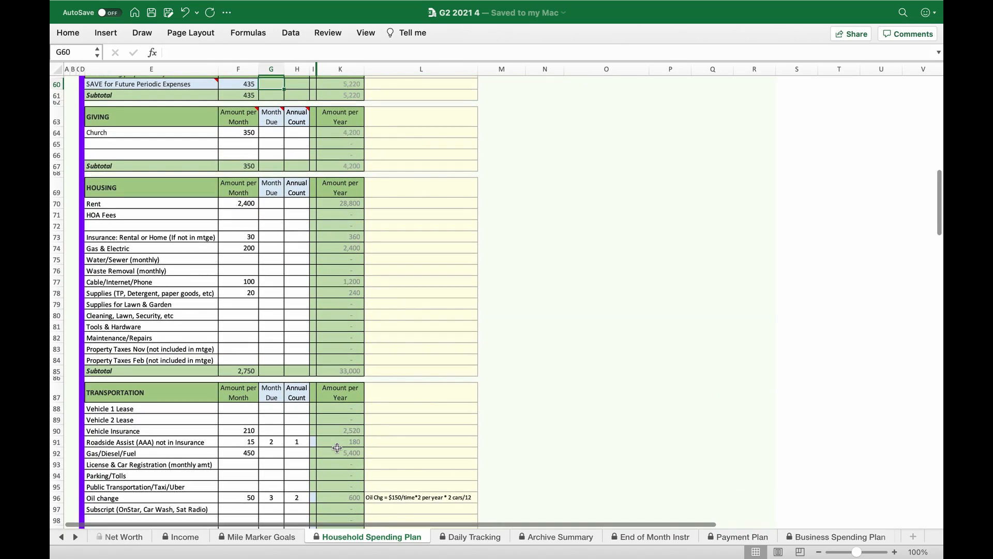
pyautogui.click(251, 293)
pyautogui.write('10')
pyautogui.press('Return')
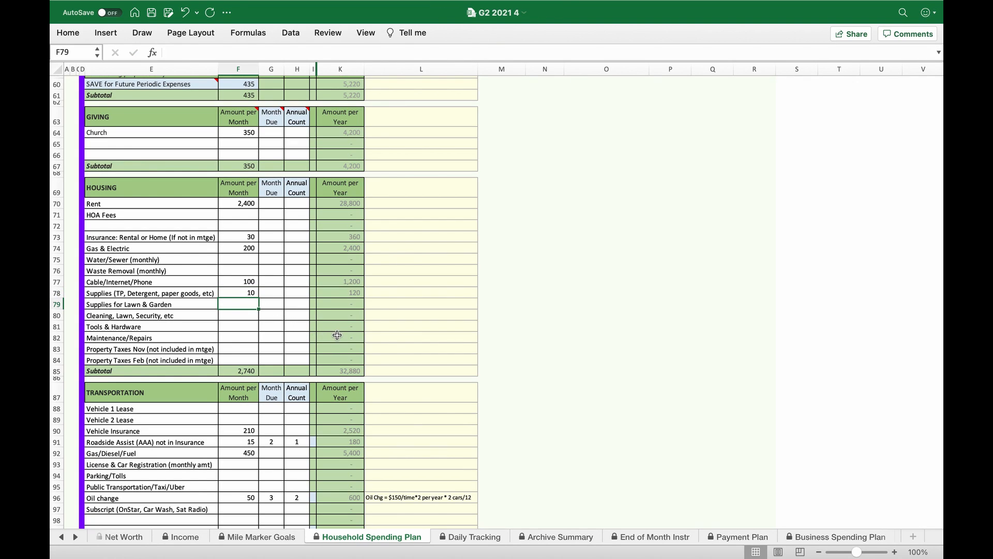
# - Set the monthly Restaurants amount under Food and Dining to 100
pyautogui.scroll(-10, 245, 399)
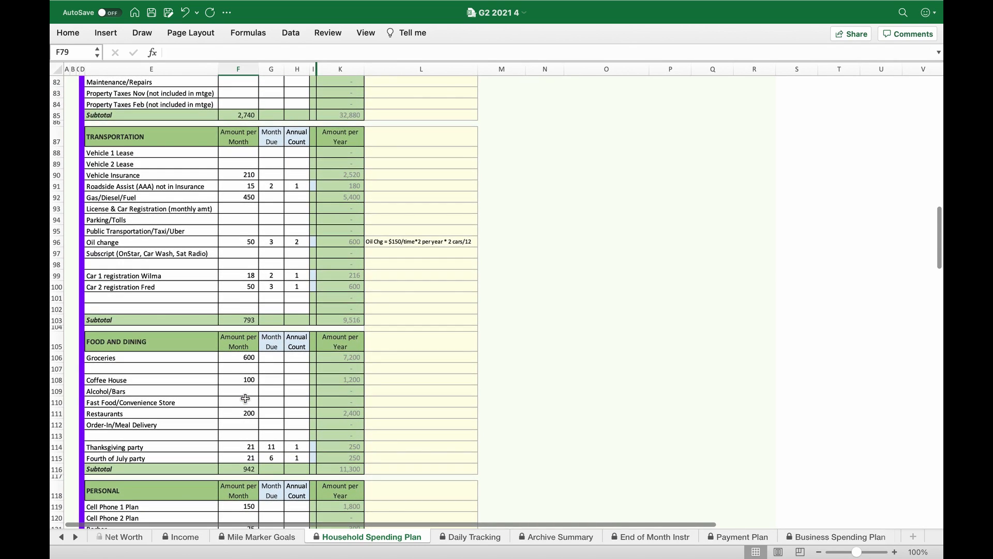
pyautogui.click(247, 412)
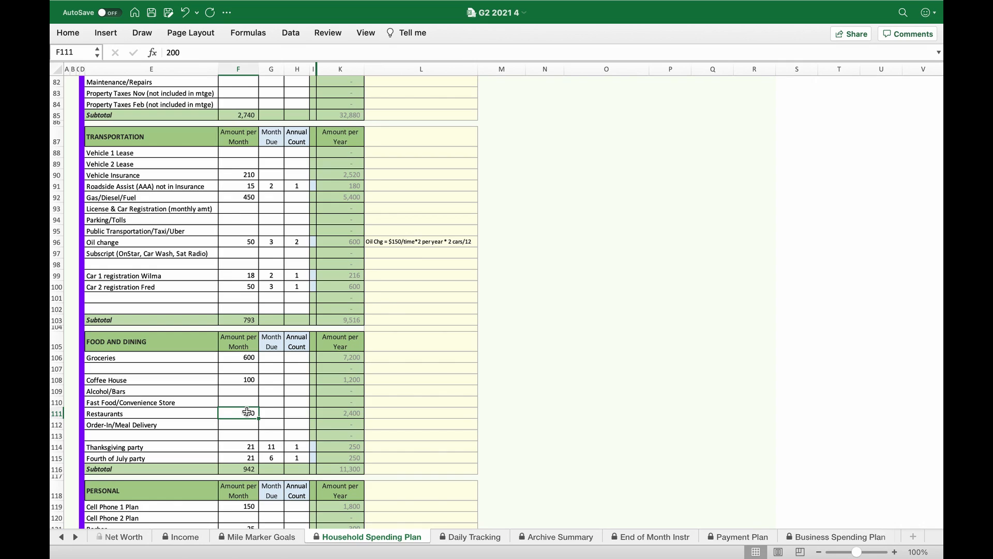
pyautogui.write('100')
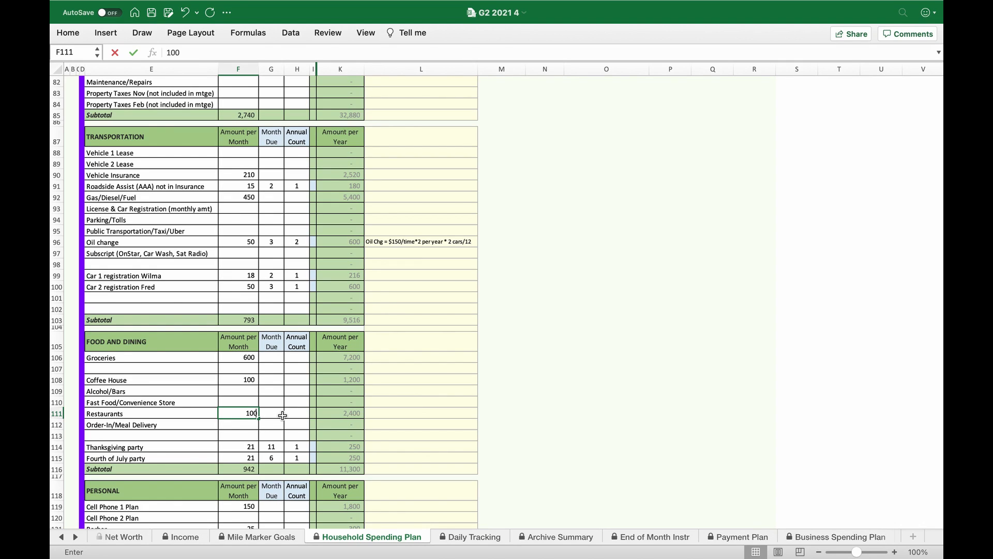
pyautogui.press('Return')
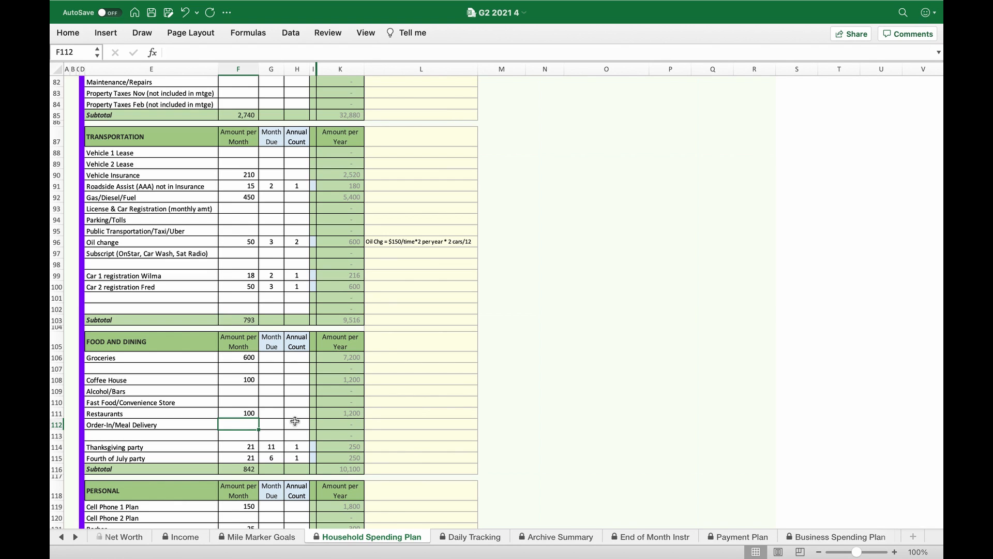
# - Schedule Clothing under Personal as a periodic expense with month due 1 and annual count 2
pyautogui.scroll(-5, 295, 421)
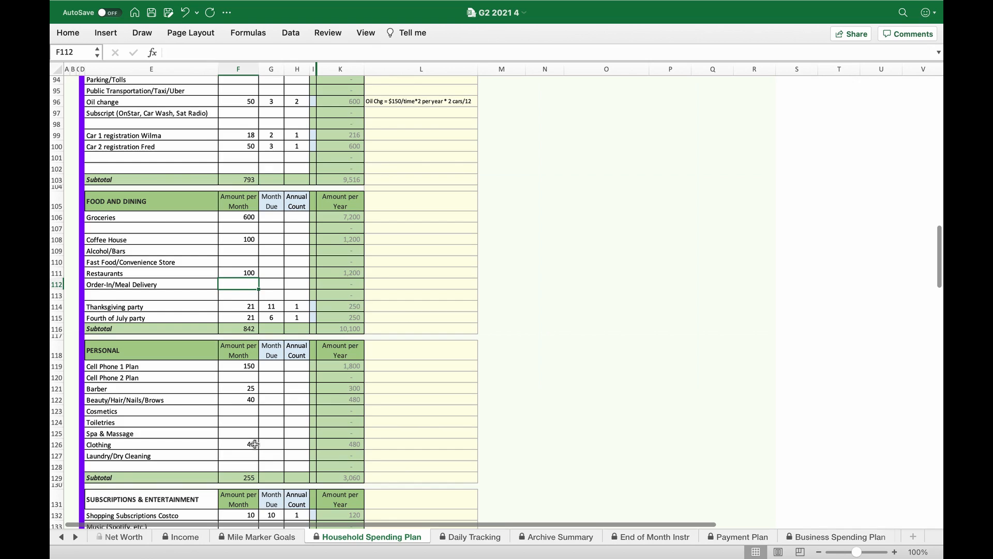
pyautogui.click(255, 444)
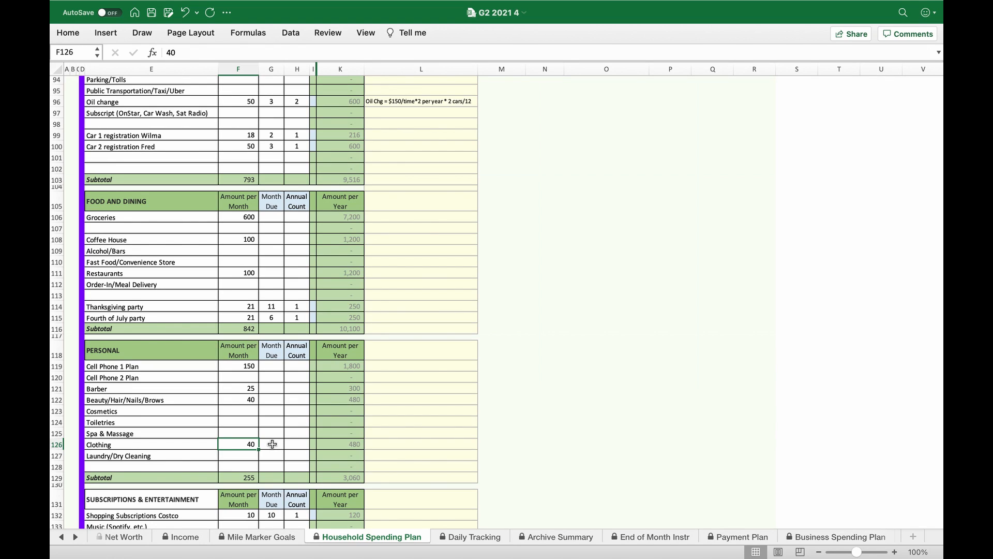
pyautogui.click(272, 444)
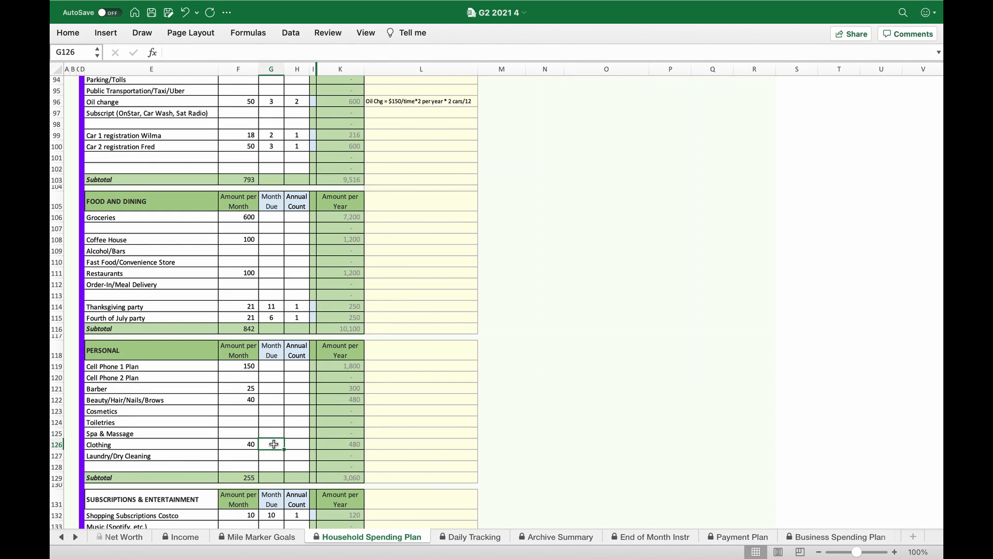
pyautogui.write('1')
pyautogui.click(299, 443)
pyautogui.write('2')
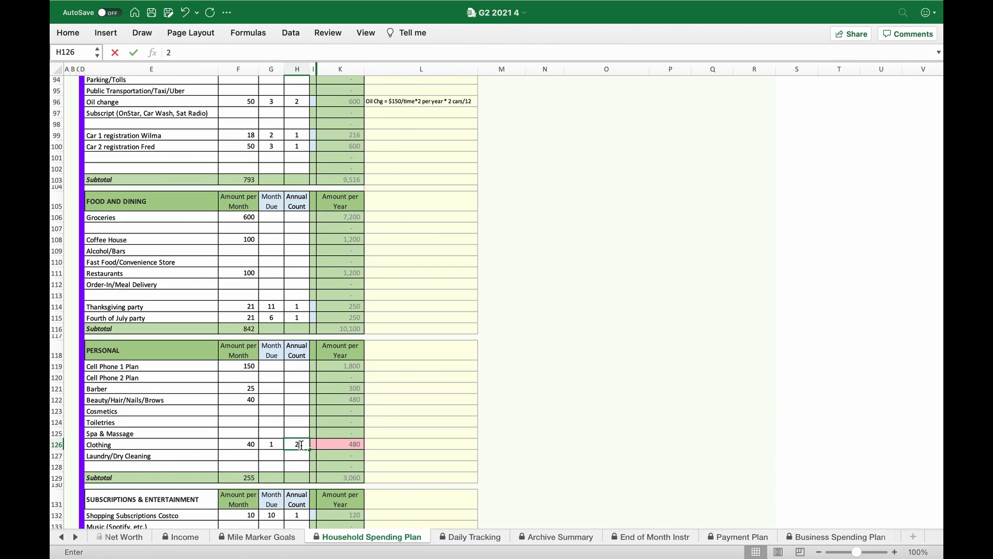
# - Calculate the monthly Clothing amount with the formula =150*2/12
pyautogui.click(251, 444)
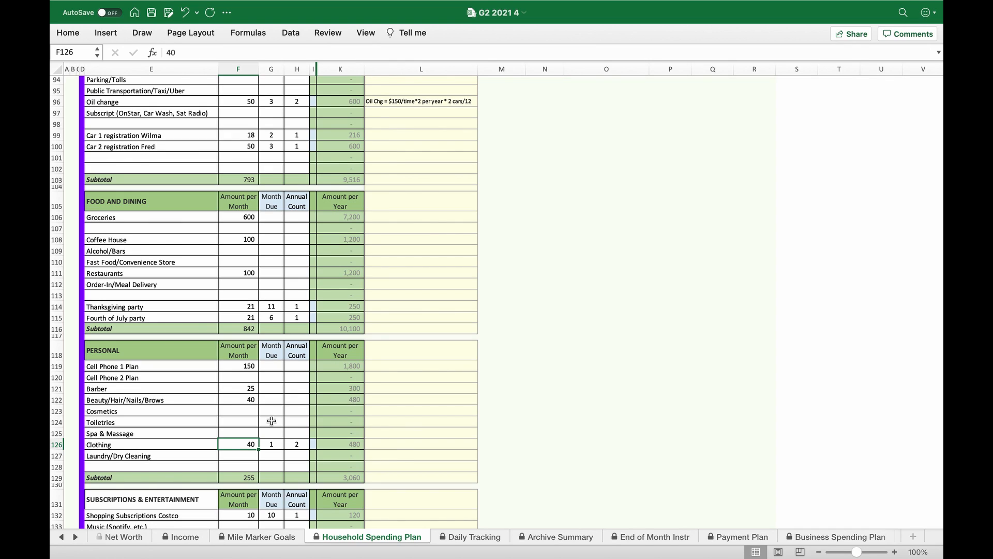
pyautogui.write('=150')
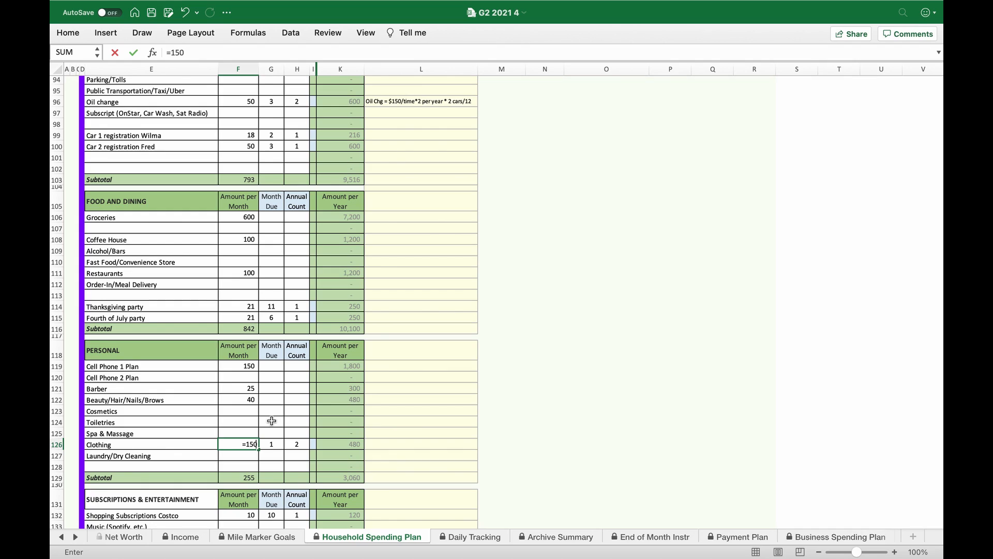
pyautogui.write('*2/12')
pyautogui.click(241, 49)
pyautogui.press('Return')
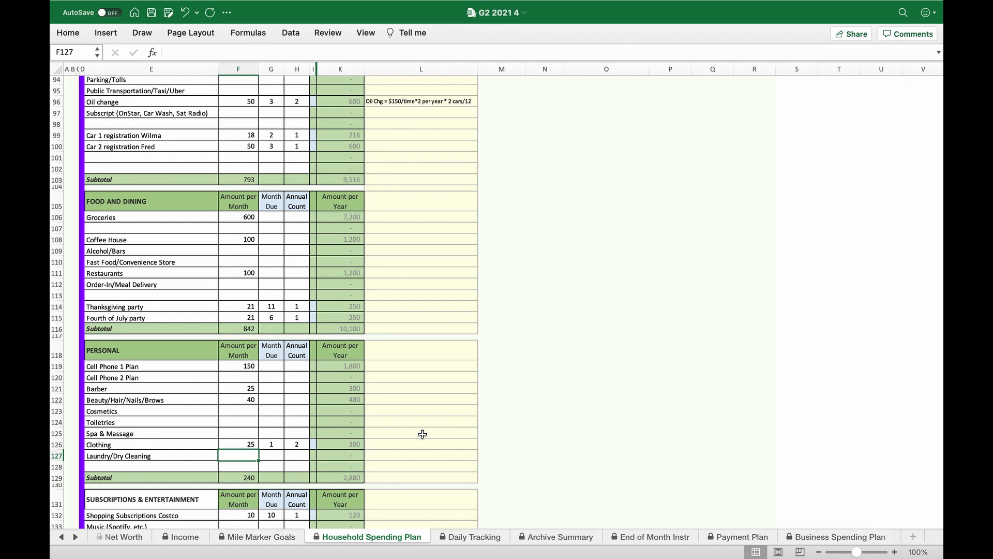
# - Set the monthly amount for Zoo, Seaworld, Disney under Subscriptions & Entertainment to 25
pyautogui.scroll(-5, 422, 434)
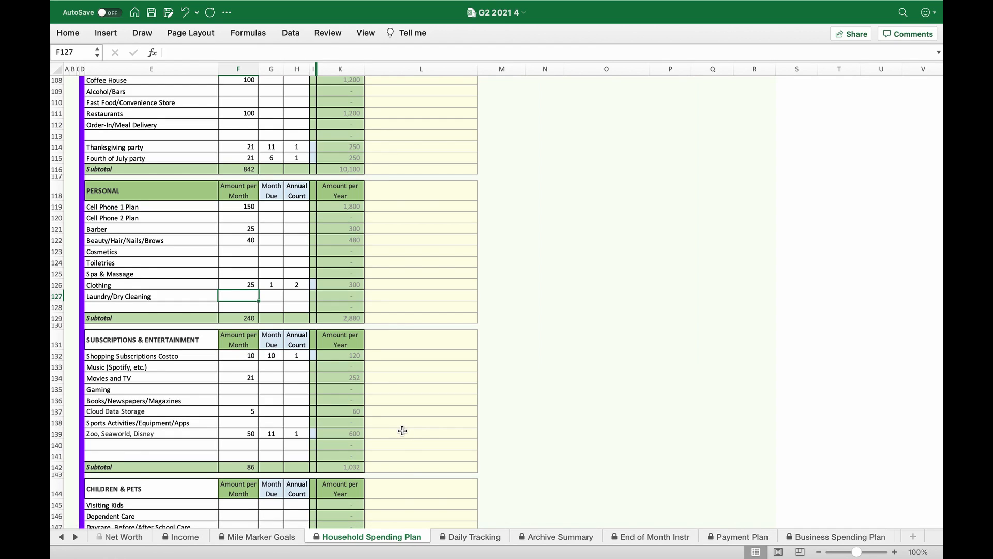
pyautogui.click(241, 435)
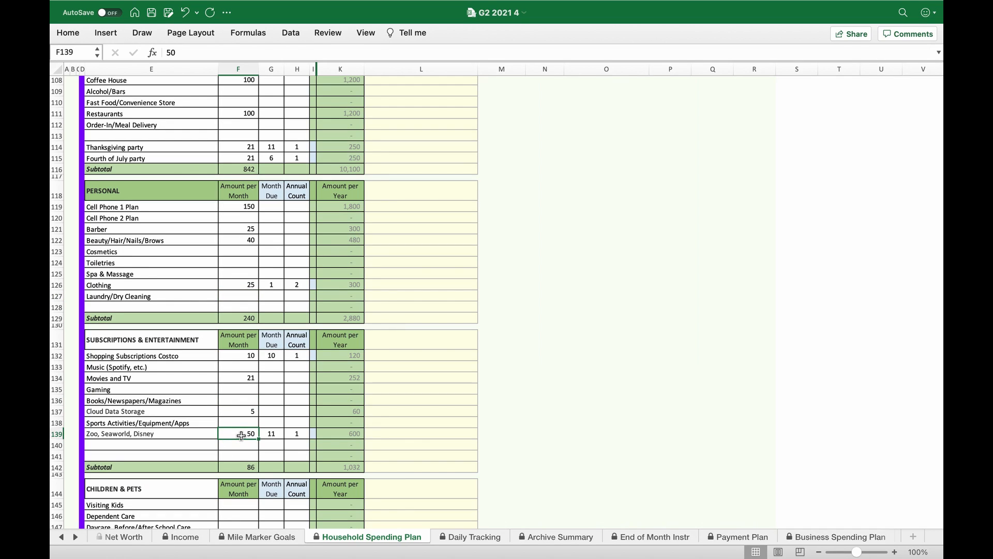
pyautogui.write('25')
pyautogui.press('Return')
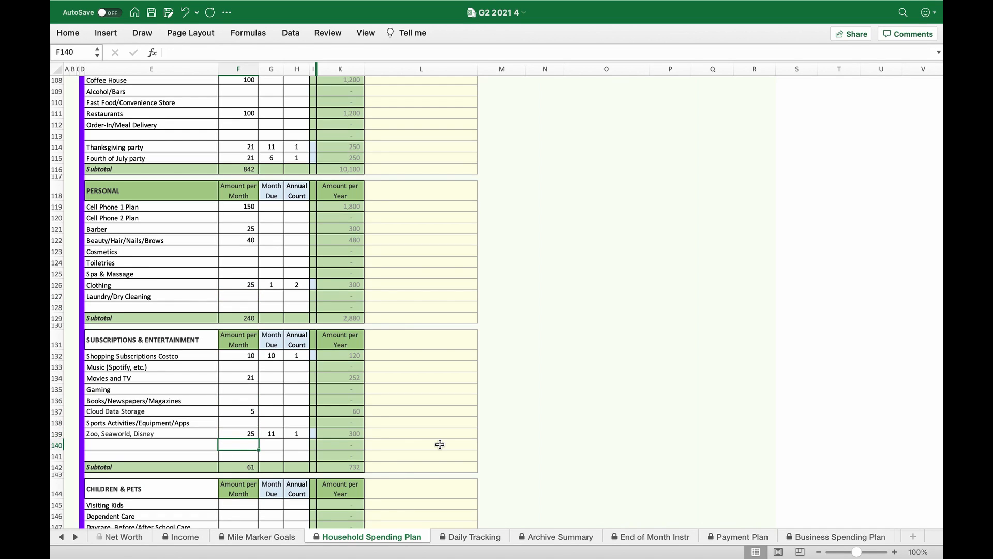
# - Calculate the monthly airfare amount under Education with =200*2/12 and set its annual count to 2
pyautogui.scroll(-6, 439, 444)
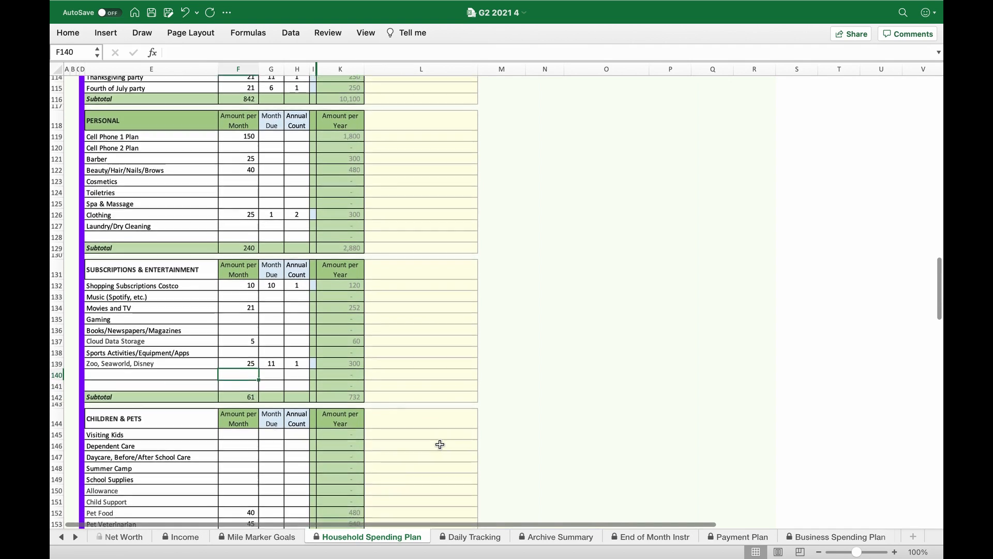
pyautogui.scroll(-3, 440, 444)
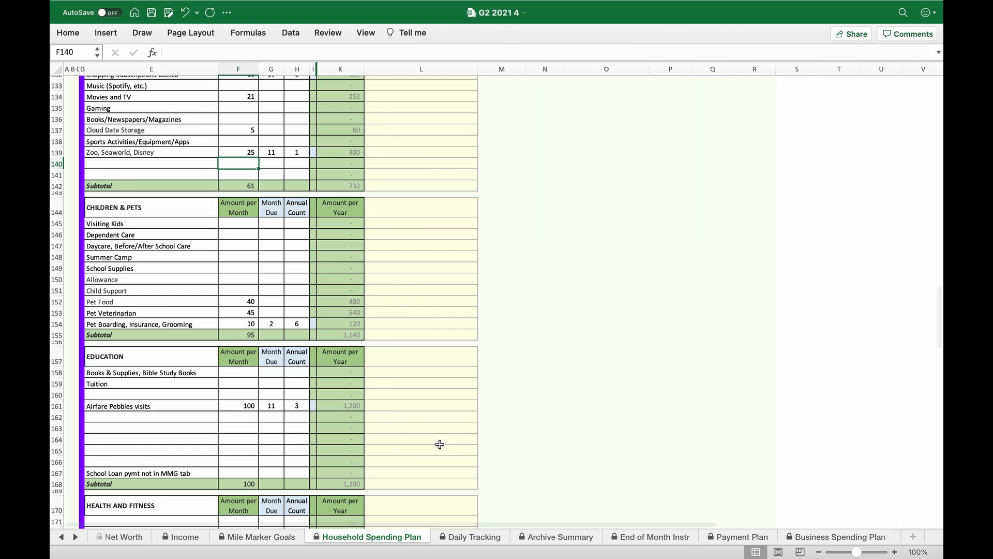
pyautogui.click(234, 408)
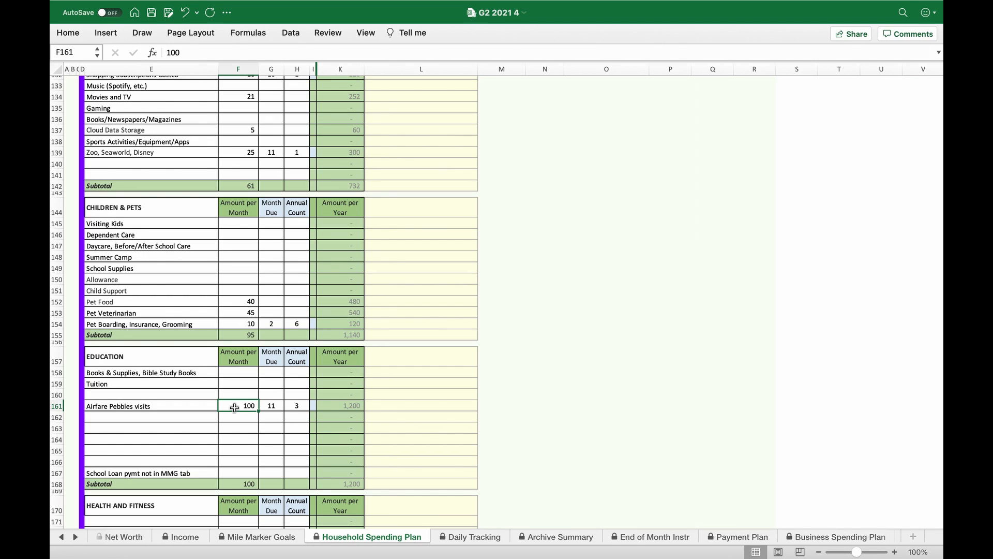
pyautogui.write('=200')
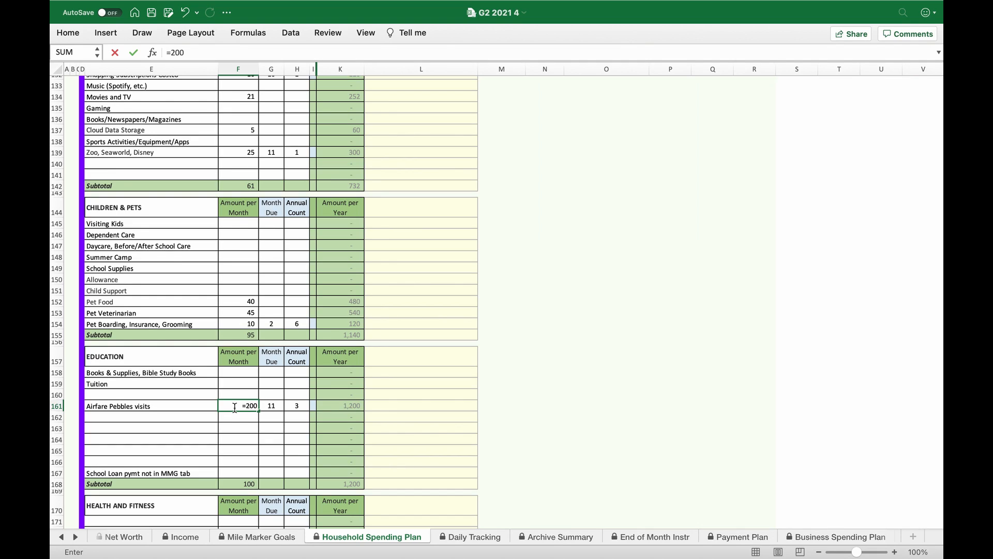
pyautogui.write('*2/12')
pyautogui.press('Return')
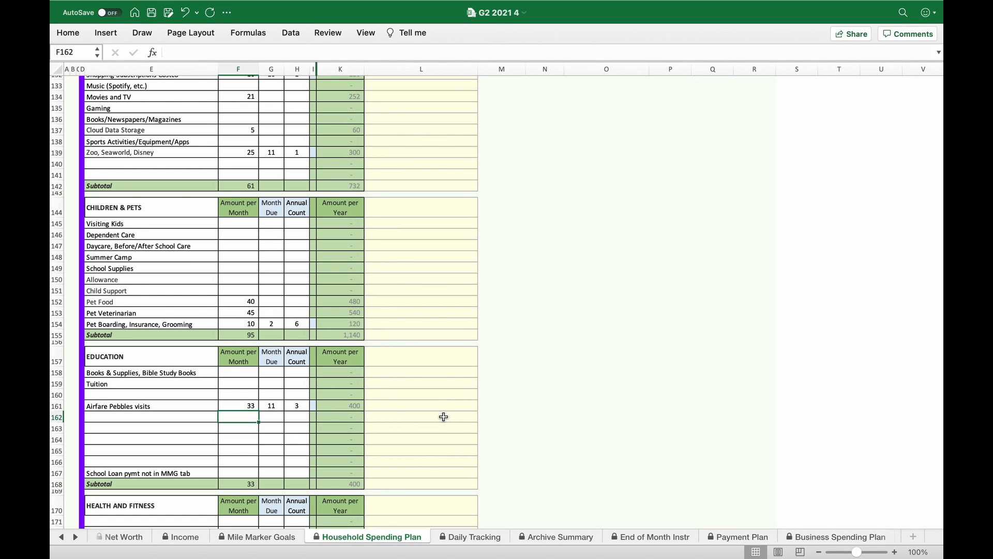
pyautogui.click(299, 406)
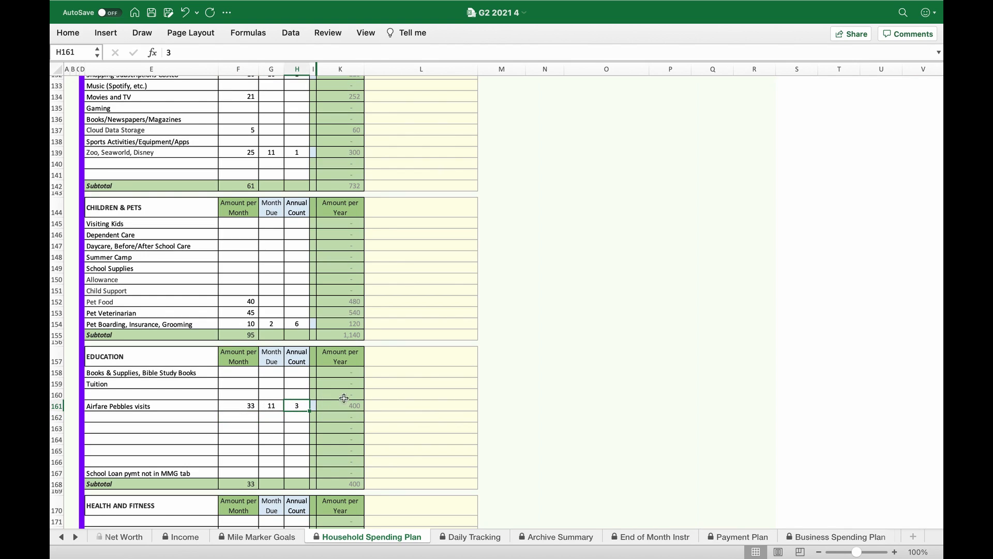
pyautogui.write('2')
pyautogui.press('Return')
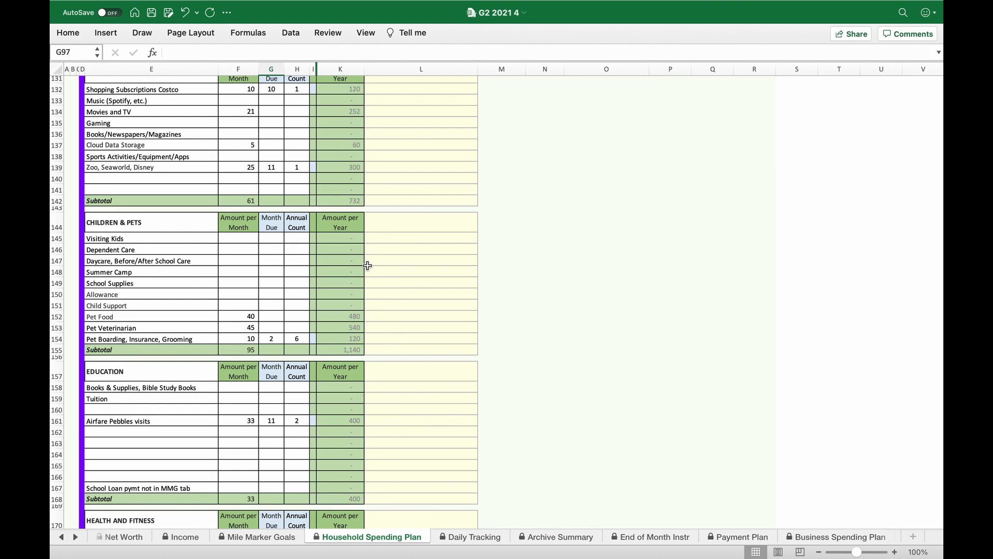
# - Check the margin calculation and Applied Margin in the Spending Plan dashboard after the plan changes
pyautogui.scroll(2, 183, 207)
pyautogui.scroll(20, 183, 207)
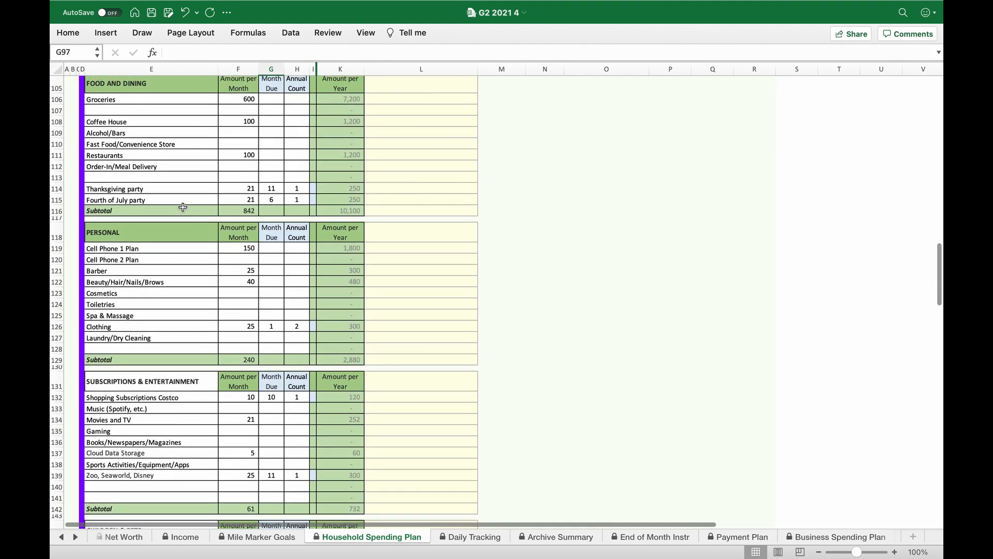
pyautogui.scroll(-5, 183, 207)
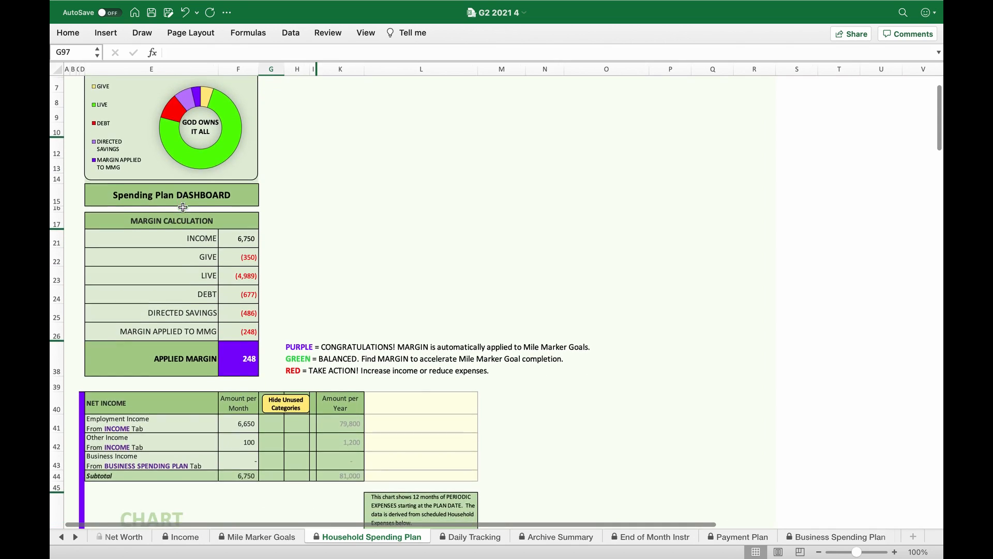
pyautogui.scroll(4, 183, 207)
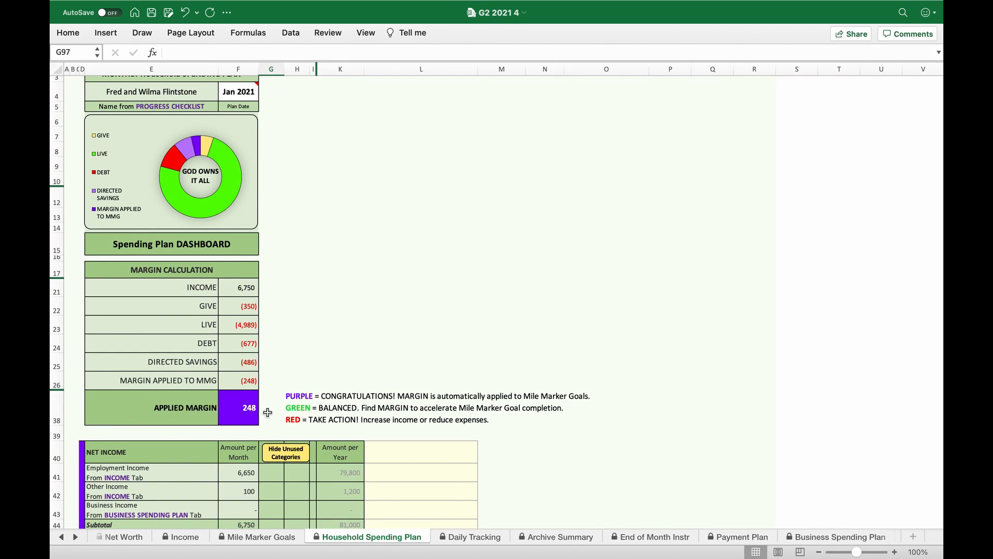
# - Review the Mile Marker Goals dashboard's expense hints against the current goal targets and applied margin
pyautogui.scroll(-5, 285, 365)
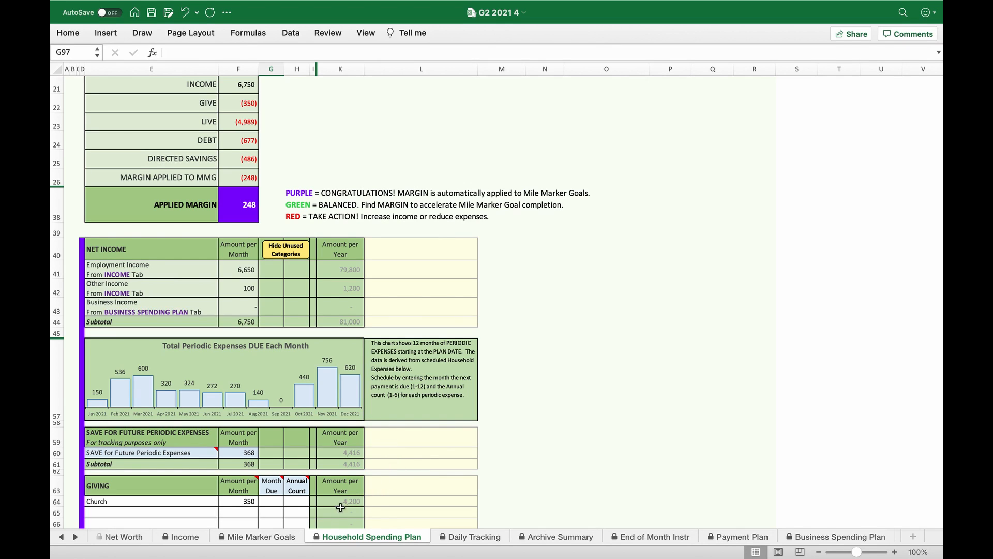
pyautogui.click(268, 538)
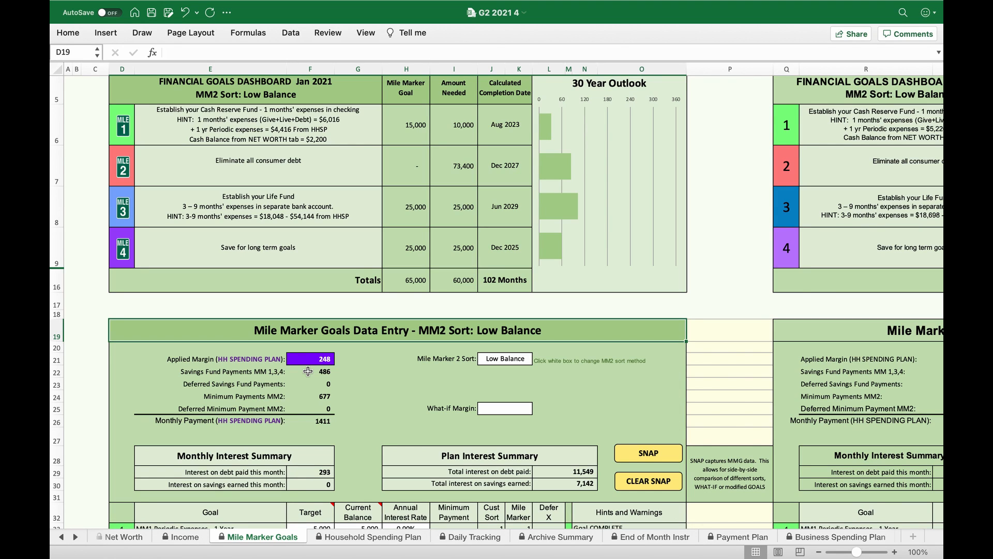
pyautogui.scroll(-2, 308, 371)
pyautogui.scroll(2, 308, 371)
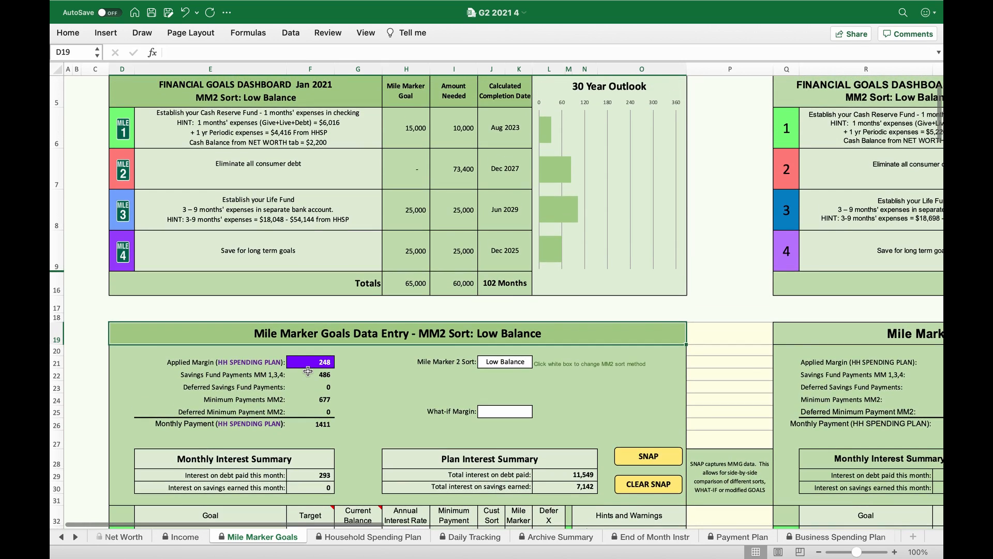
pyautogui.scroll(-4, 307, 371)
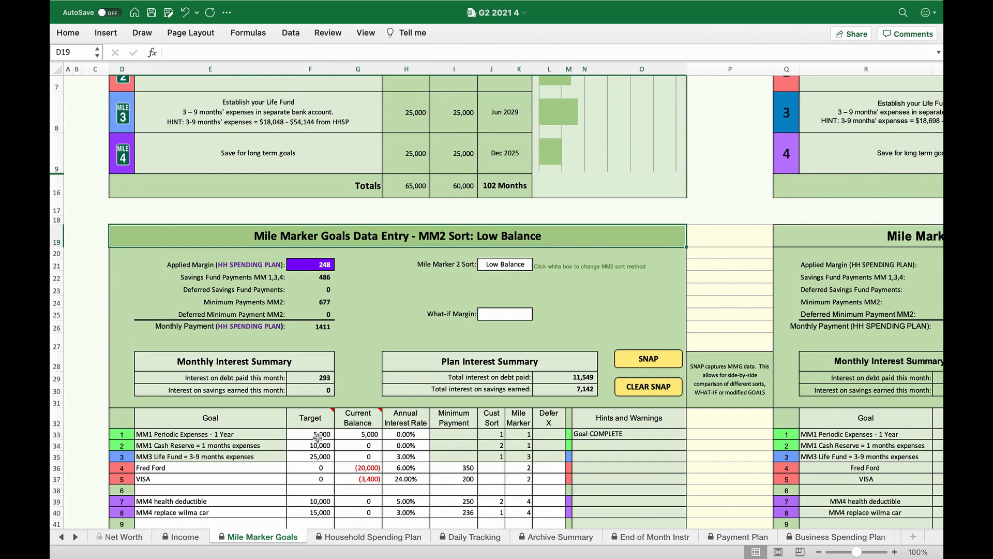
pyautogui.scroll(4, 320, 438)
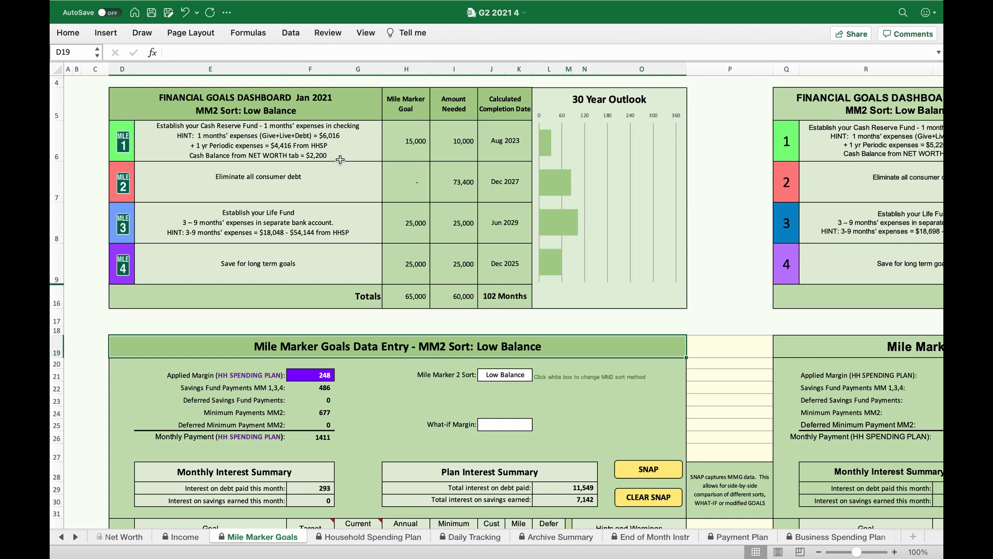
# - Set the goal targets to 4000 for MM1 Periodic Expenses, 6000 for MM1 Cash Reserve and 18000 for MM3 Life Fund
pyautogui.scroll(-3, 340, 159)
pyautogui.scroll(-1, 340, 159)
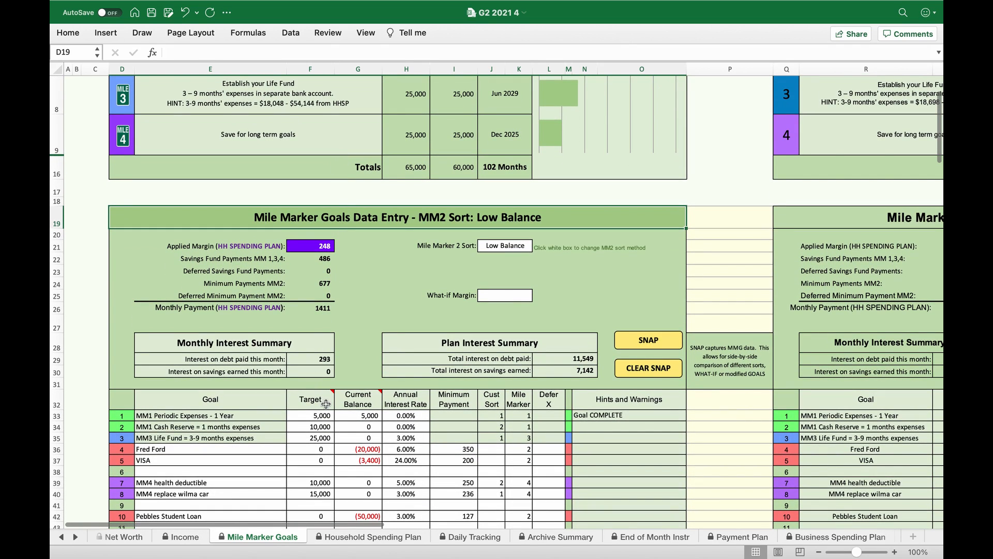
pyautogui.click(320, 423)
pyautogui.write('4')
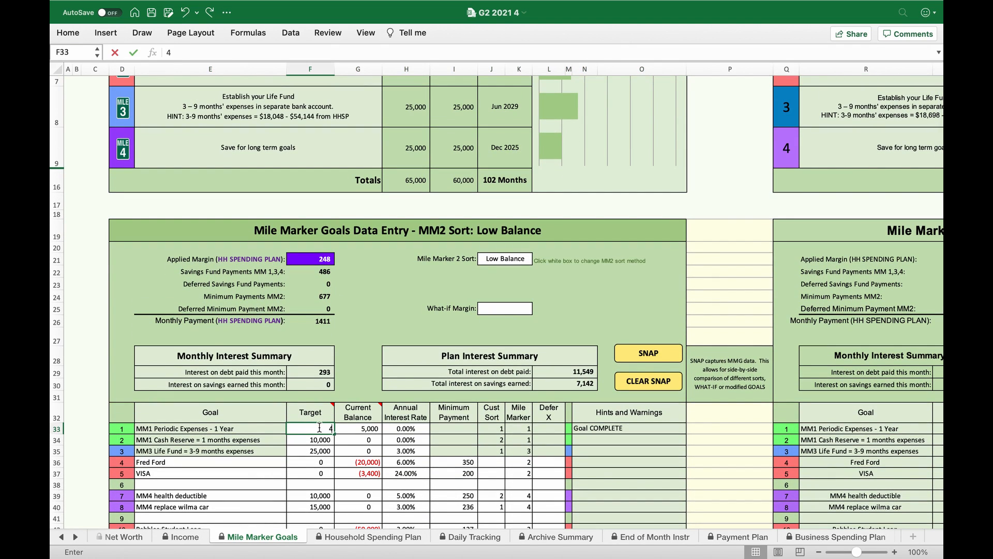
pyautogui.write(',00000')
pyautogui.press('Return')
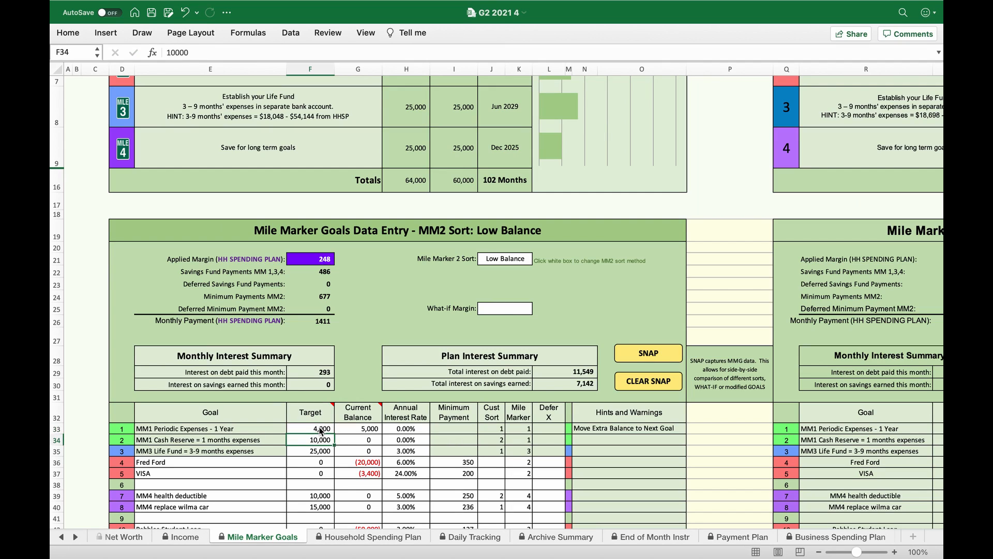
pyautogui.write('6000')
pyautogui.press('Return')
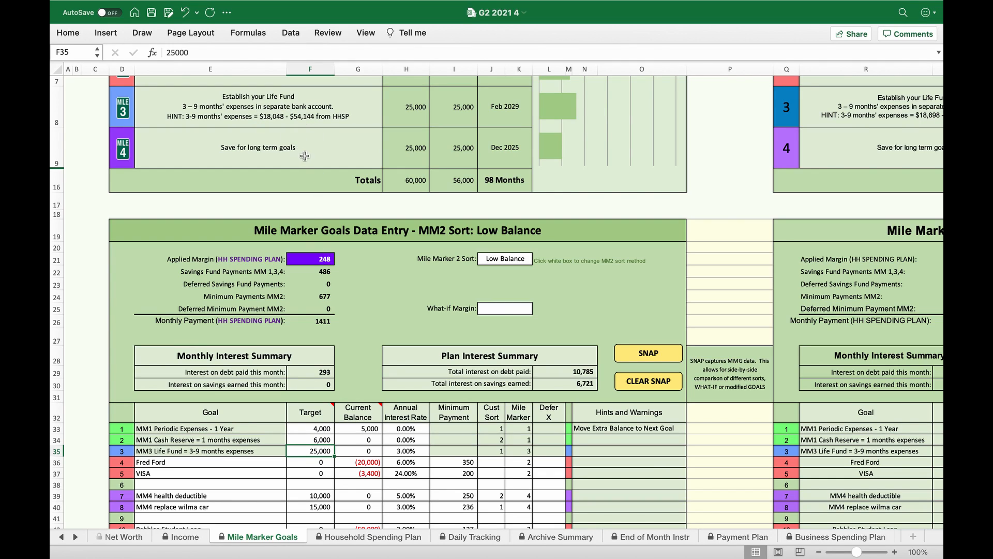
pyautogui.write('18000')
pyautogui.press('Return')
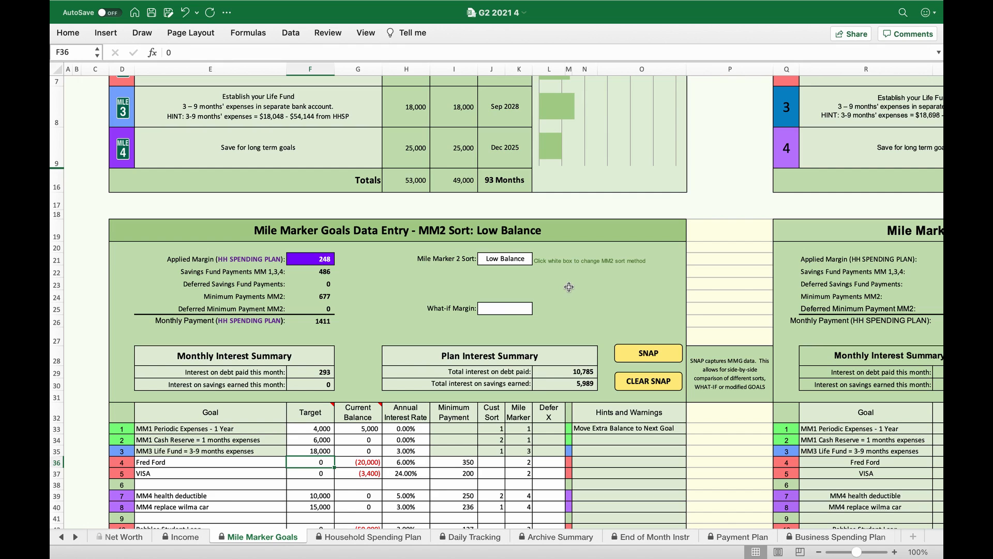
# - Zoom the sheet out to 70% and compare the completion dates and total months of the current goals dashboard with the snapshot
pyautogui.scroll(5, 569, 286)
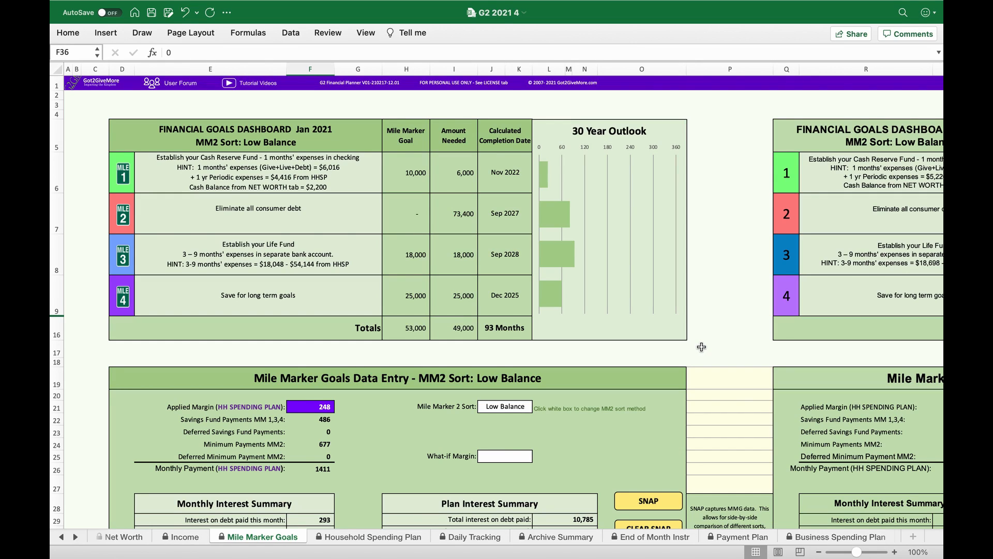
pyautogui.click(819, 552)
pyautogui.click(819, 552)
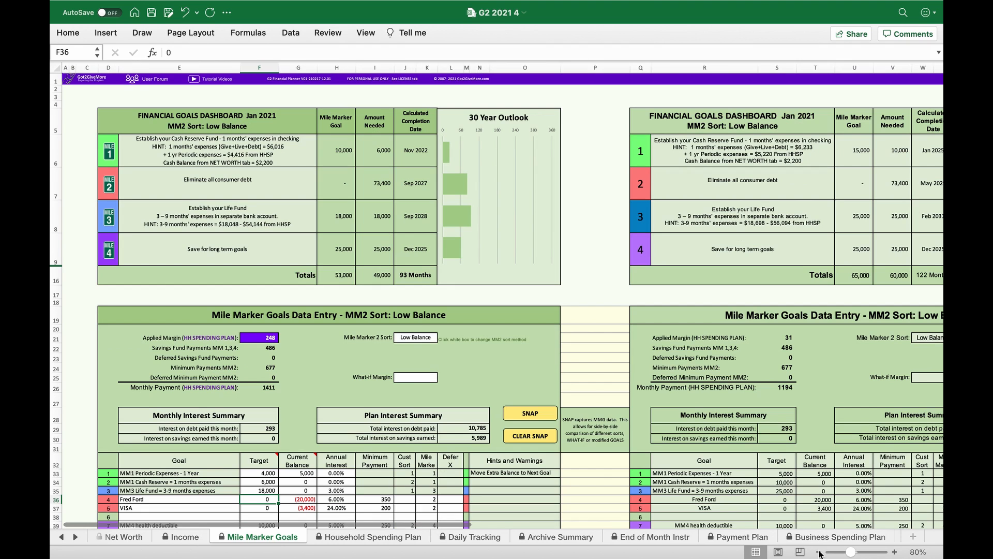
pyautogui.click(819, 552)
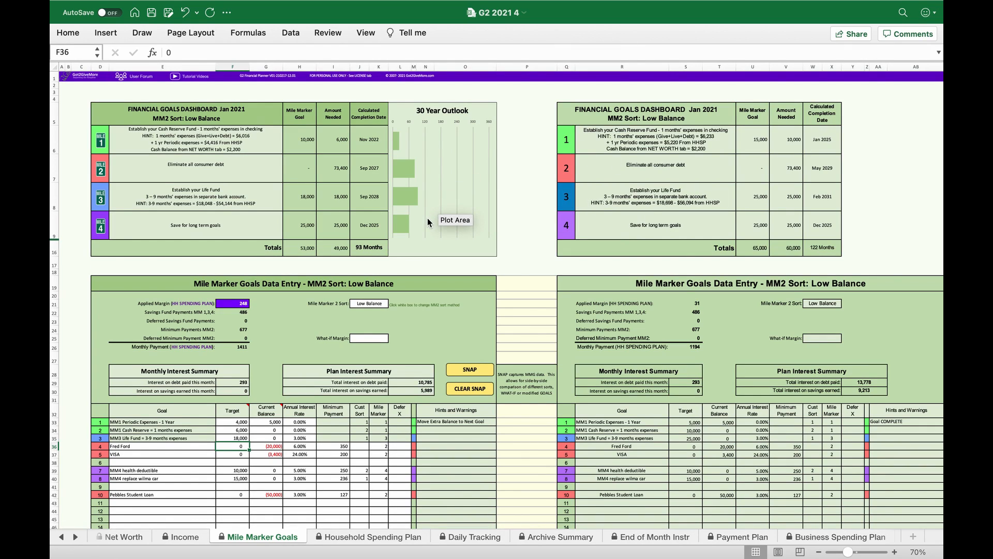
pyautogui.moveTo(402, 232)
pyautogui.click(836, 177)
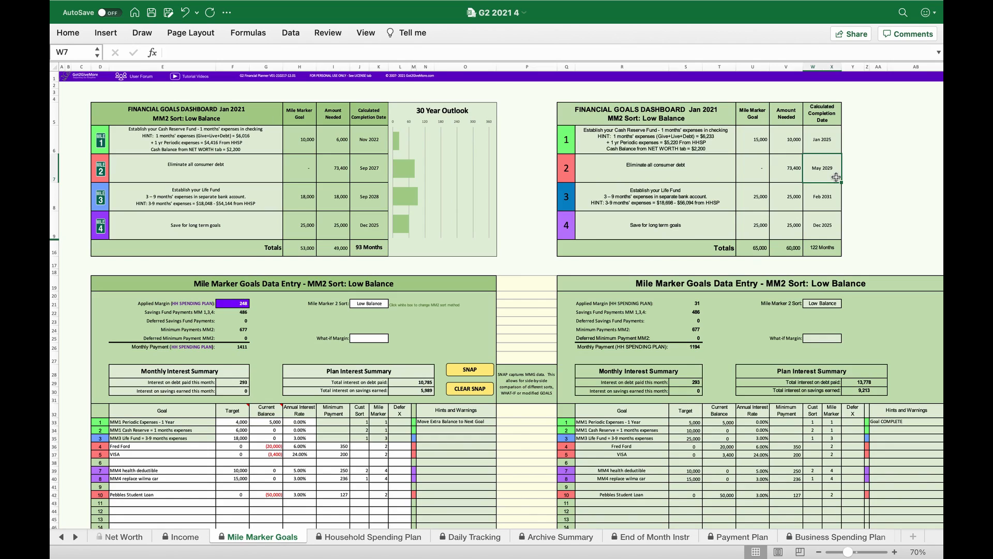
pyautogui.click(370, 173)
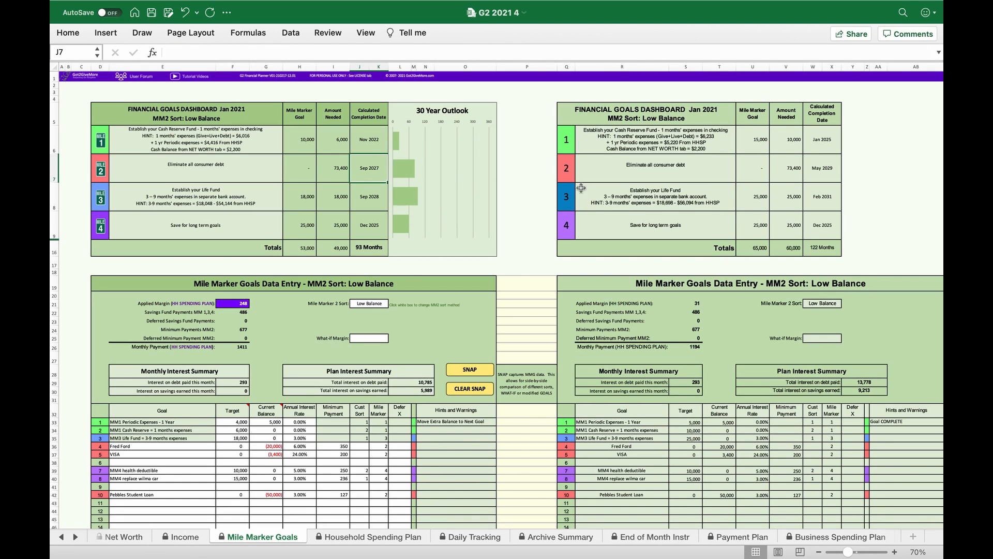
pyautogui.click(813, 249)
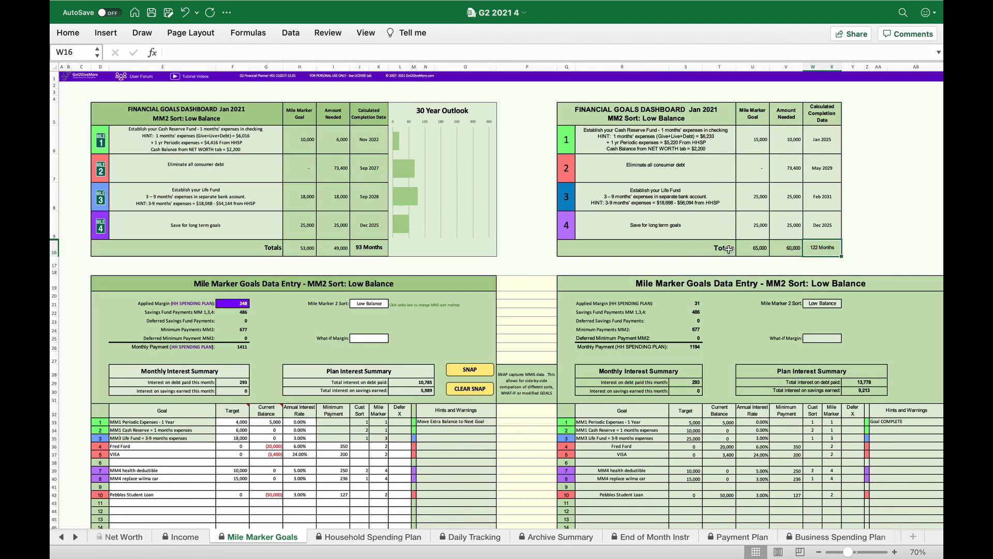
pyautogui.click(379, 247)
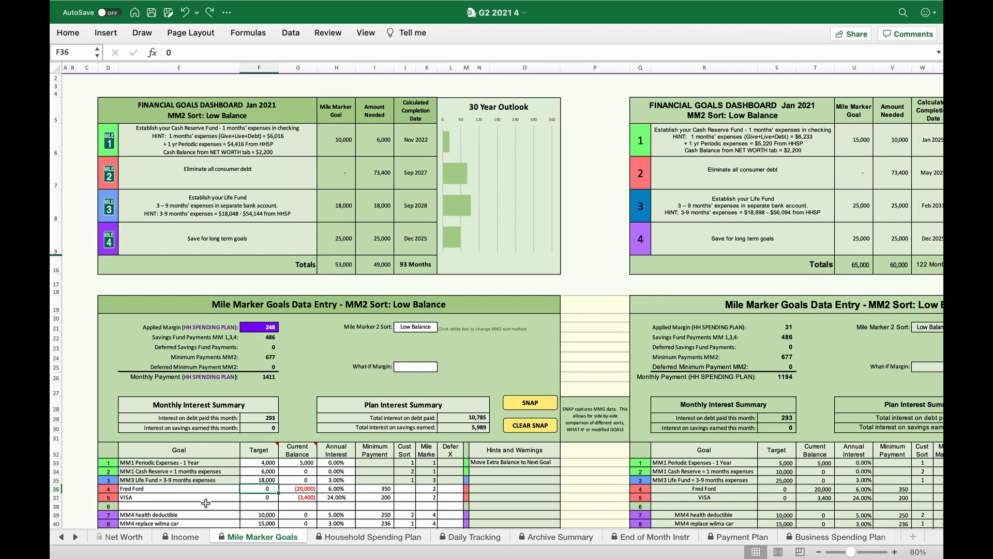
# - Set the Checking and Savings balances on the Net Worth sheet to 3000 each
pyautogui.click(131, 539)
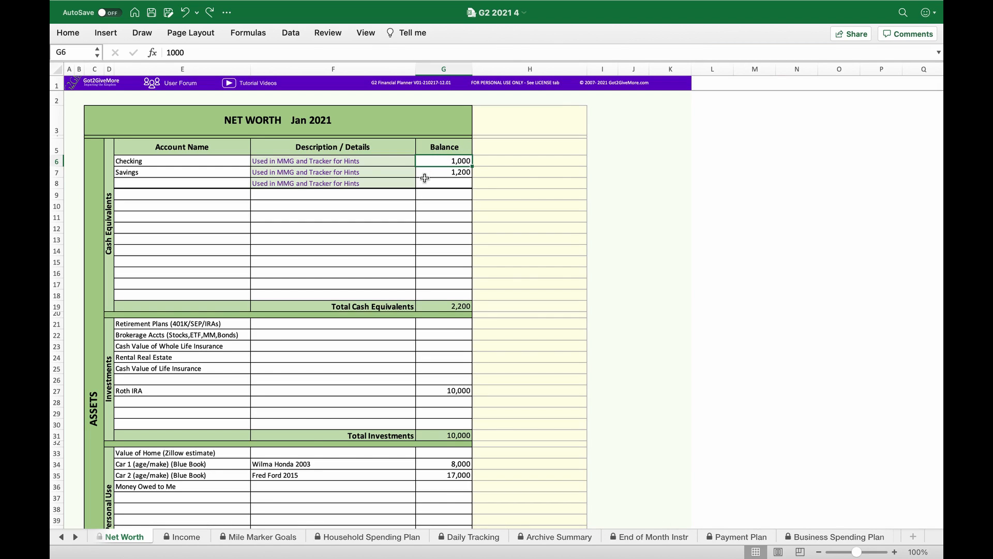
pyautogui.write('3000')
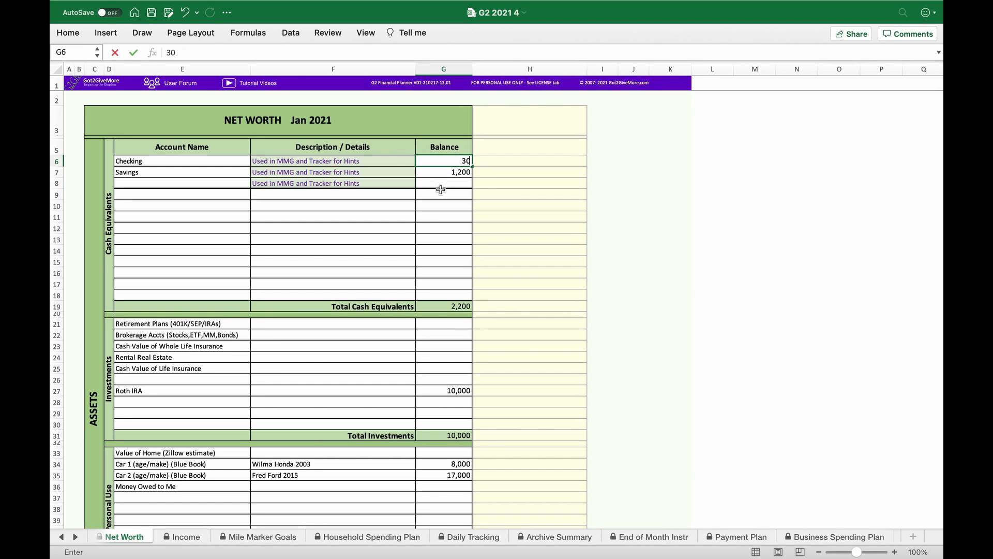
pyautogui.click(448, 173)
pyautogui.write('3,000')
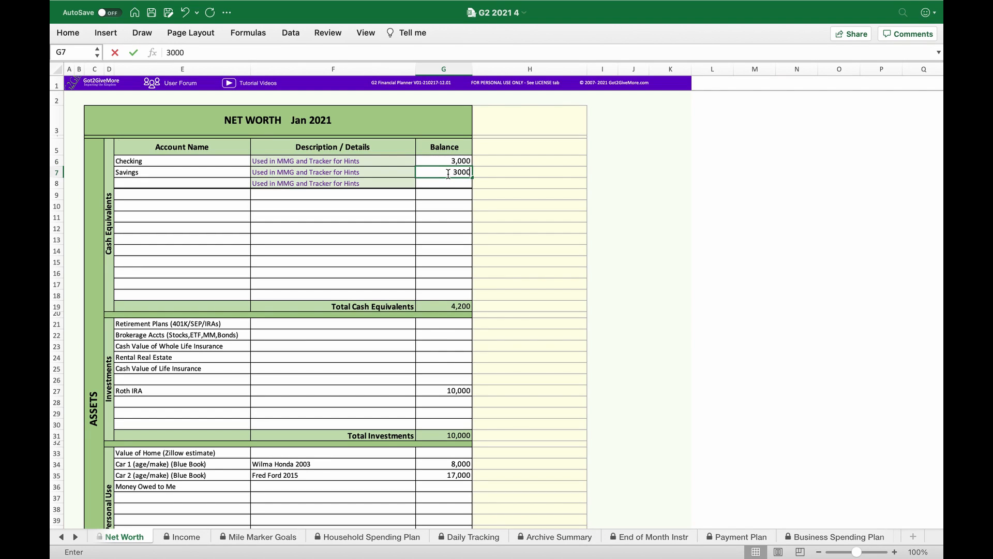
pyautogui.press('Return')
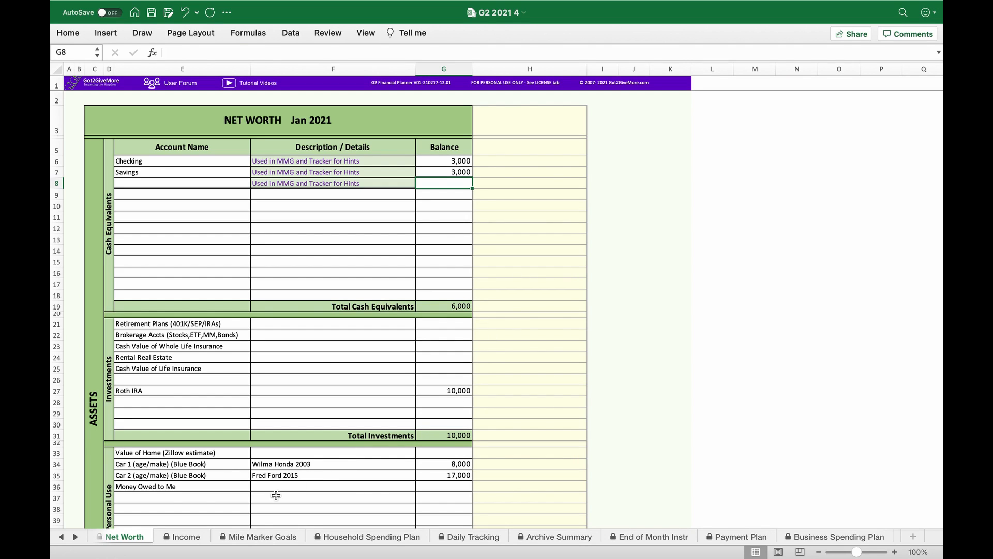
# - Enter 1000 as the current balance of the MM1 Cash Reserve goal on the Mile Marker Goals sheet
pyautogui.click(268, 537)
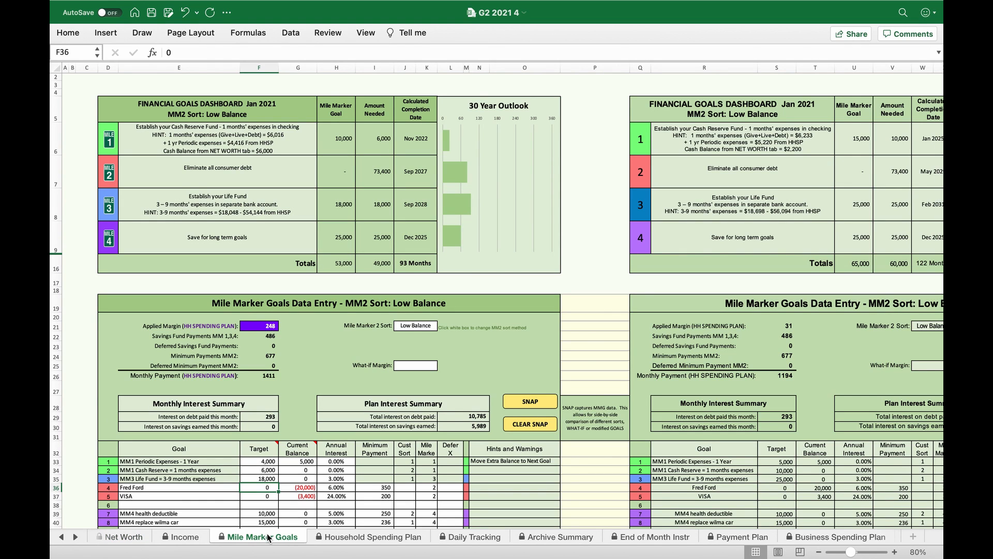
pyautogui.scroll(-5, 275, 475)
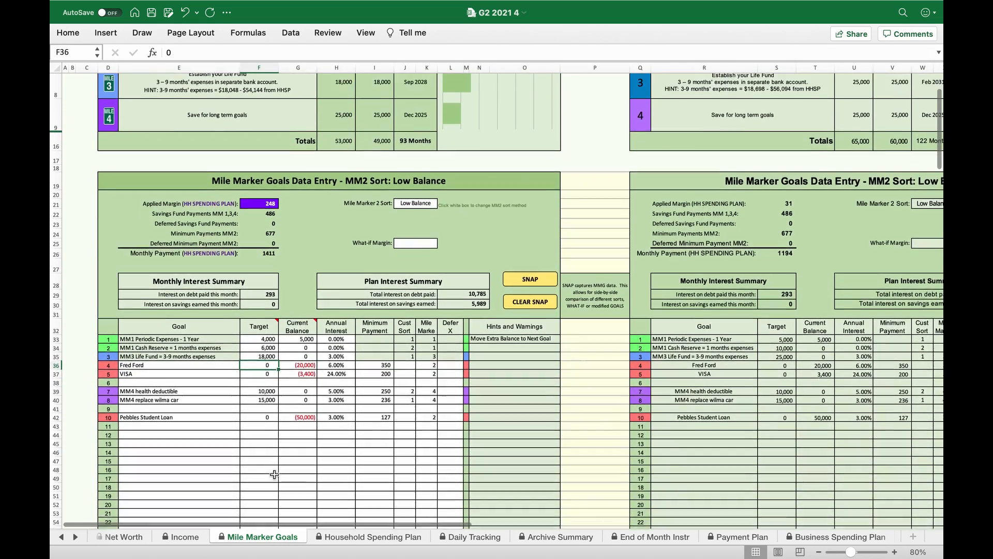
pyautogui.scroll(-1, 274, 475)
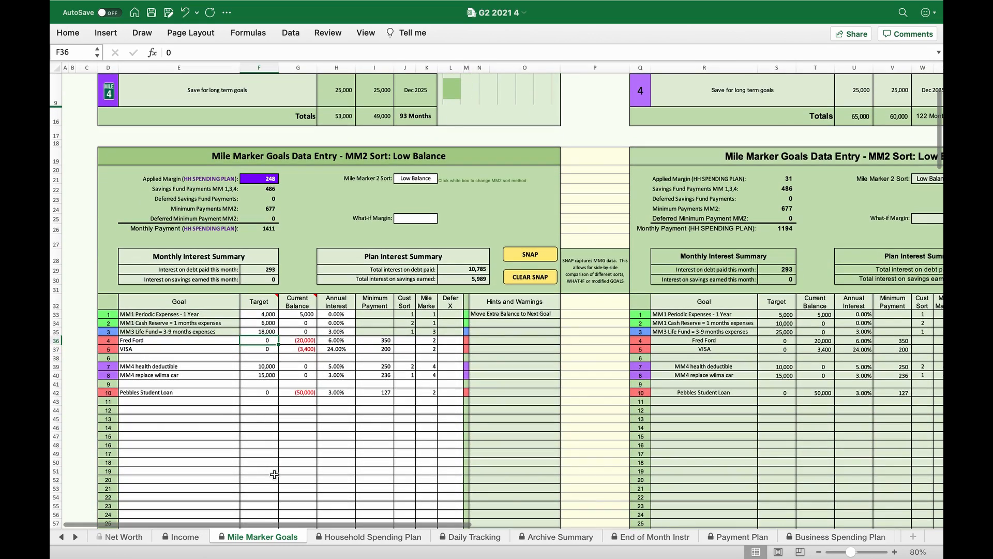
pyautogui.click(312, 317)
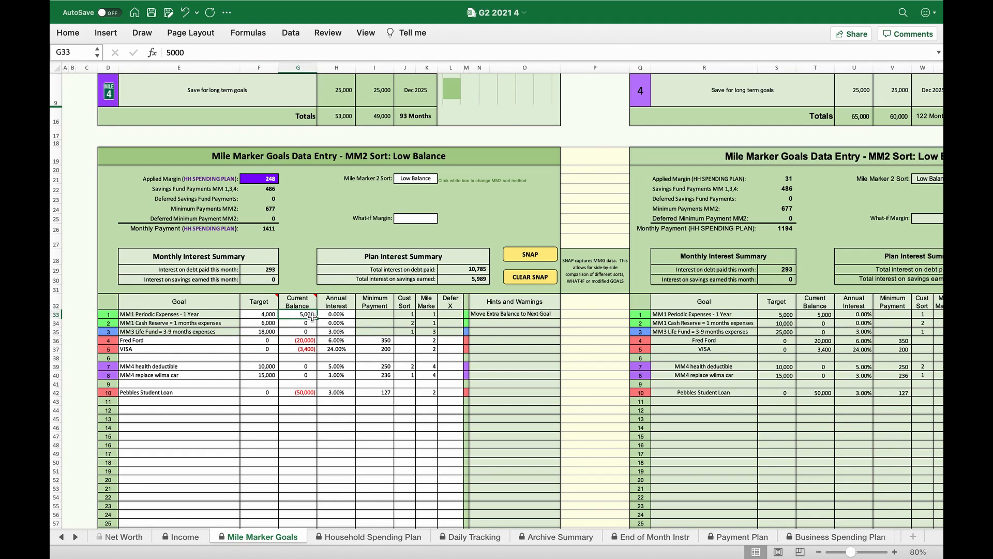
pyautogui.write('50')
pyautogui.click(314, 324)
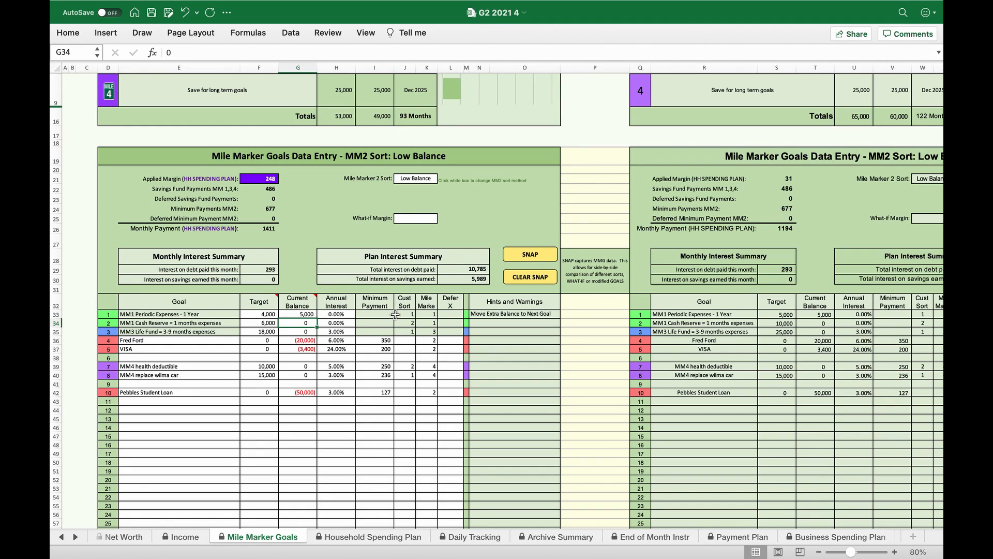
pyautogui.write('1000')
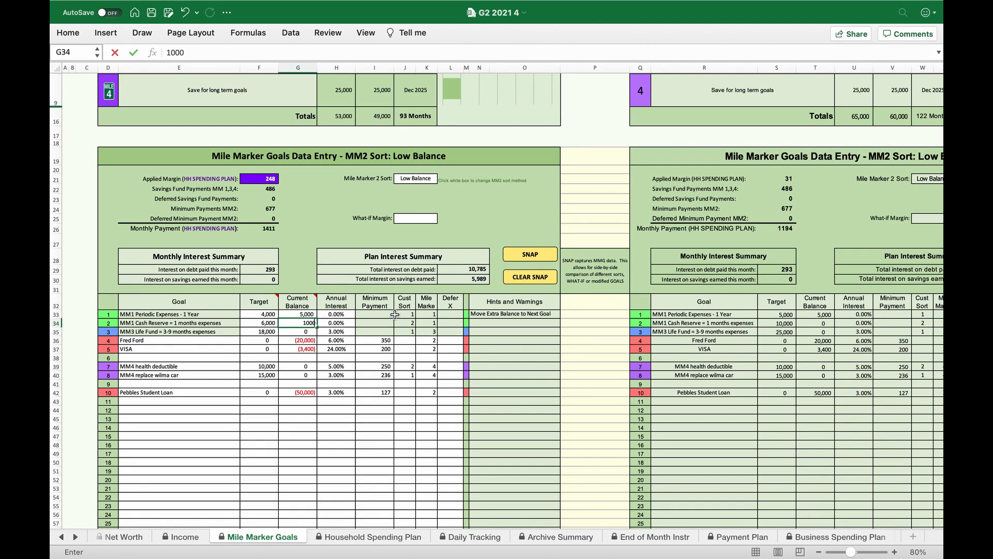
pyautogui.press('Return')
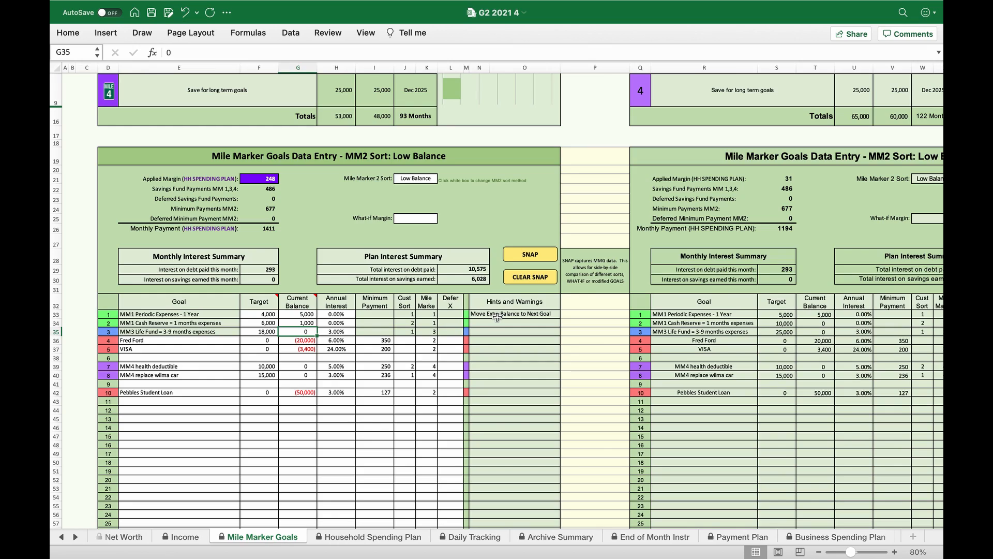
# - Set the current balances to 4000 for MM1 Periodic Expenses and 2000 for MM1 Cash Reserve
pyautogui.click(314, 312)
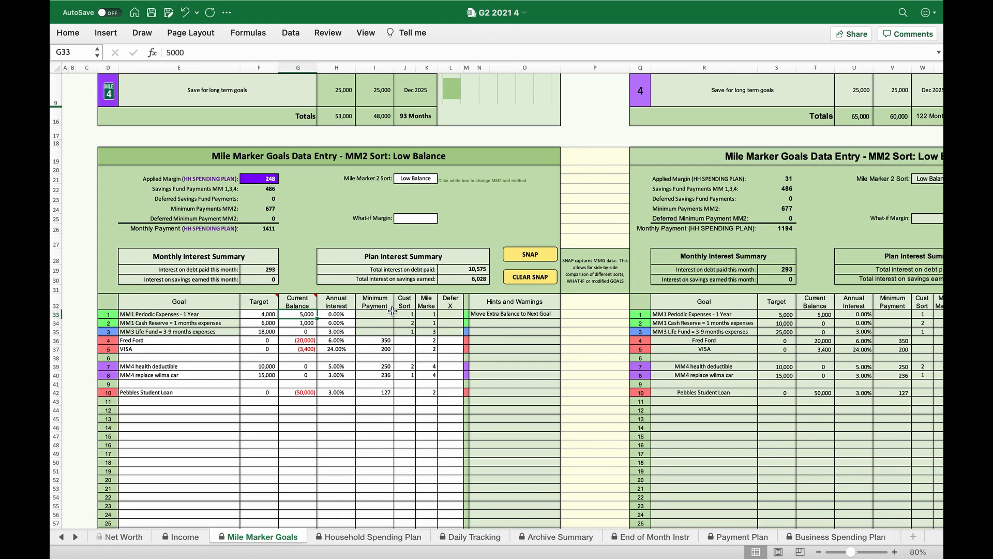
pyautogui.write('4000')
pyautogui.press('Return')
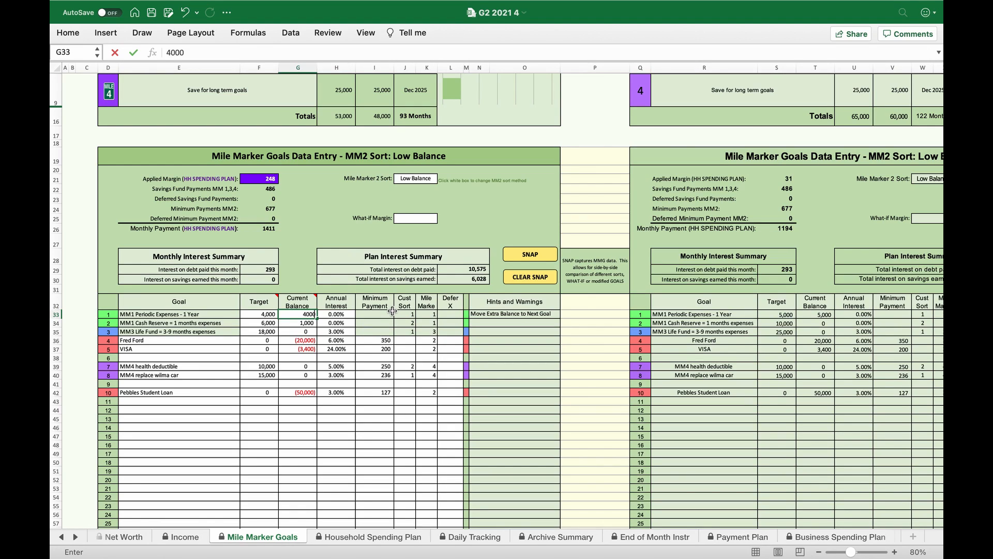
pyautogui.write('2000')
pyautogui.press('Return')
pyautogui.click(487, 340)
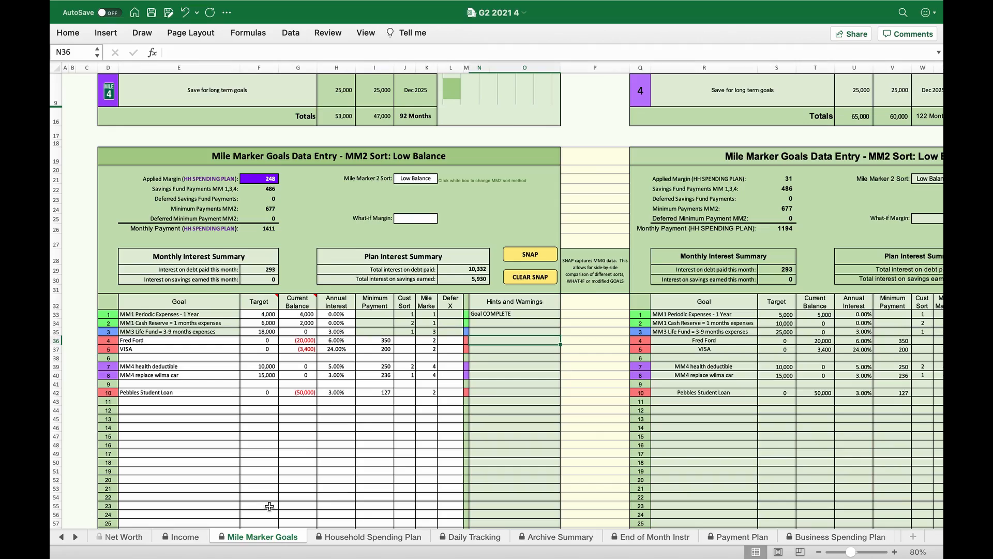
# - Compare the updated debt elimination completion date in the goals dashboard with the one in the snapshot
pyautogui.scroll(6, 307, 455)
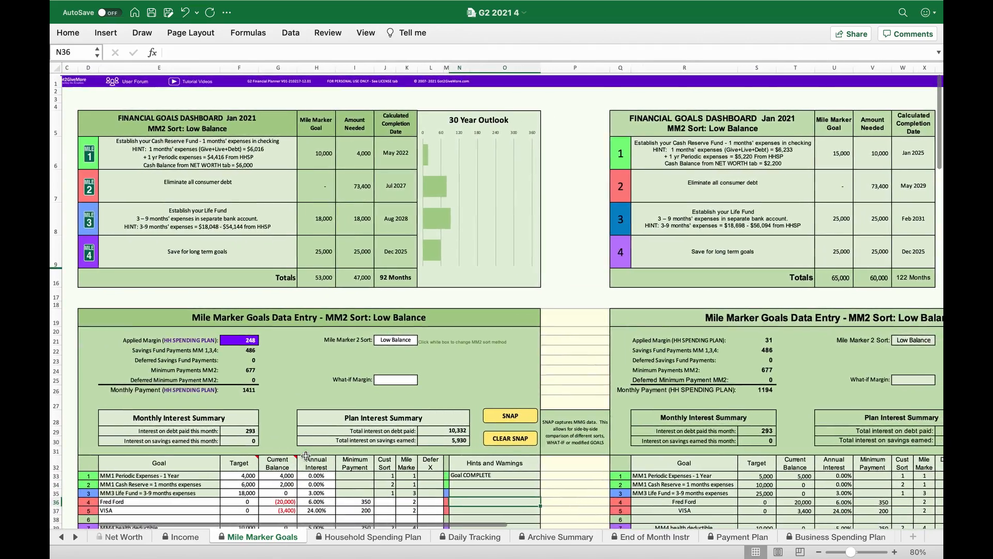
pyautogui.hscroll(2, 412, 226)
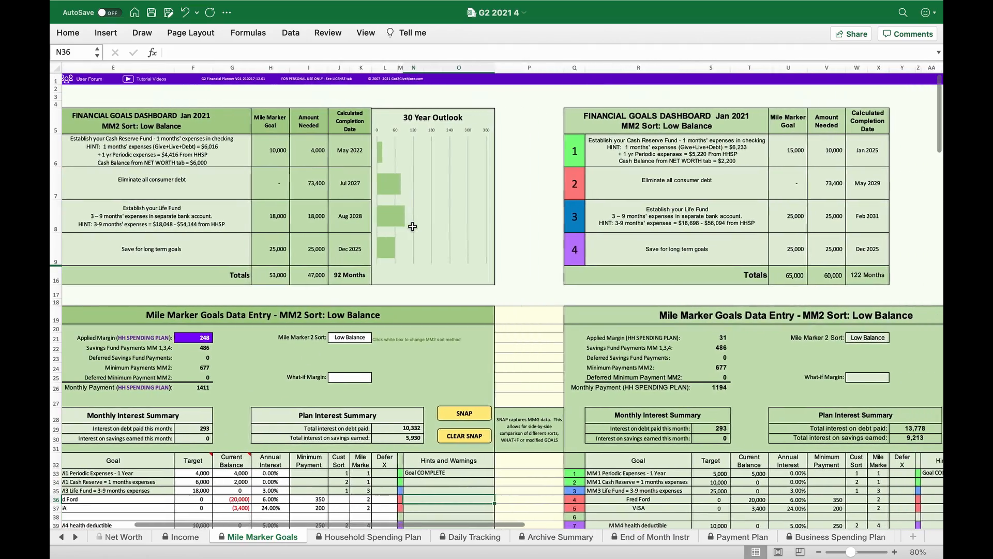
pyautogui.hscroll(2, 412, 226)
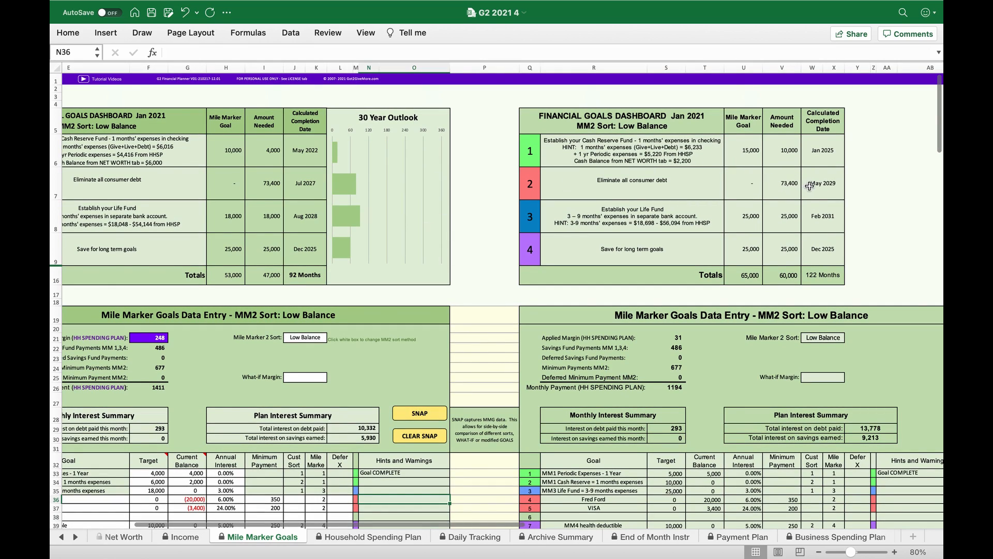
pyautogui.click(307, 187)
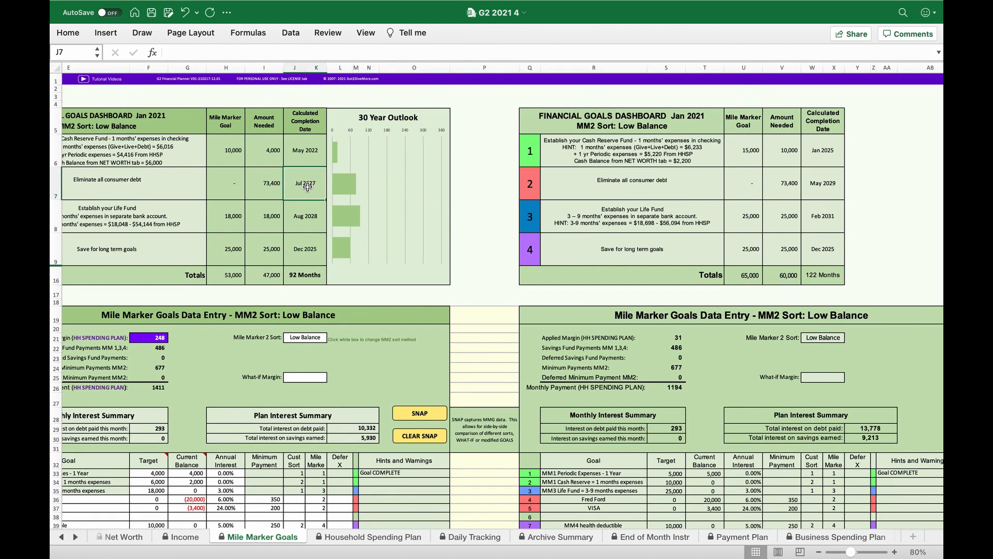
# - Compare the total months in the current goals dashboard and the snapshot, and clear the snapshot from the Mile Marker Goals sheet
pyautogui.click(807, 274)
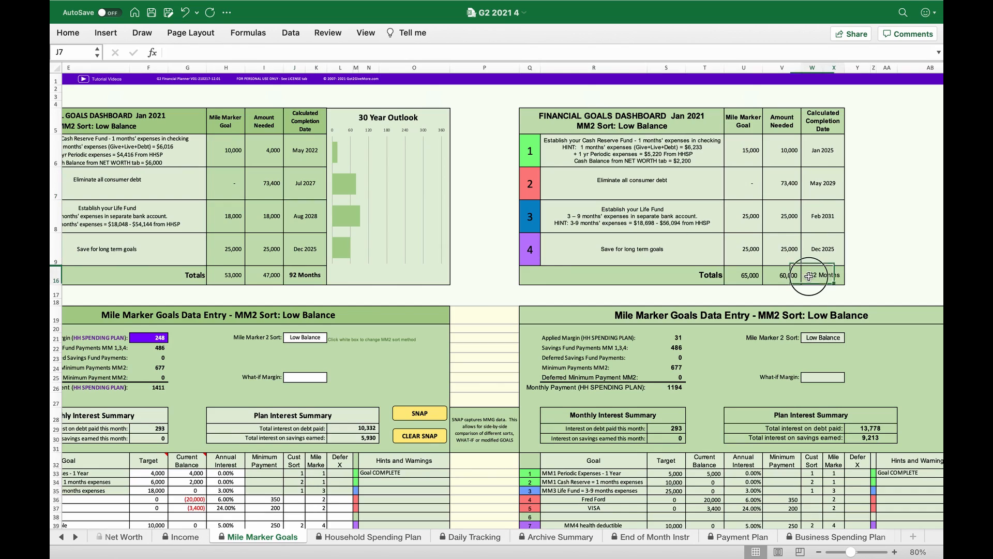
pyautogui.click(300, 274)
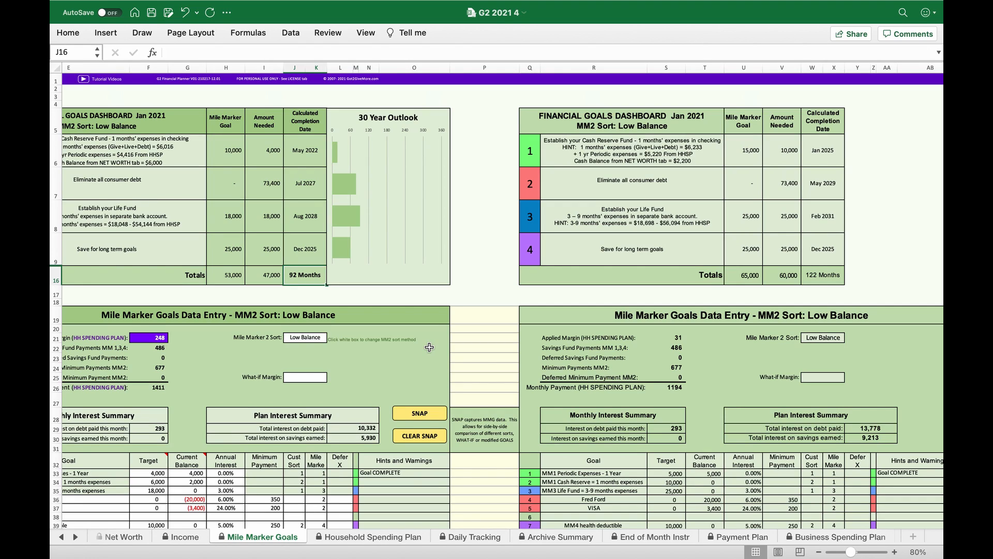
pyautogui.click(425, 437)
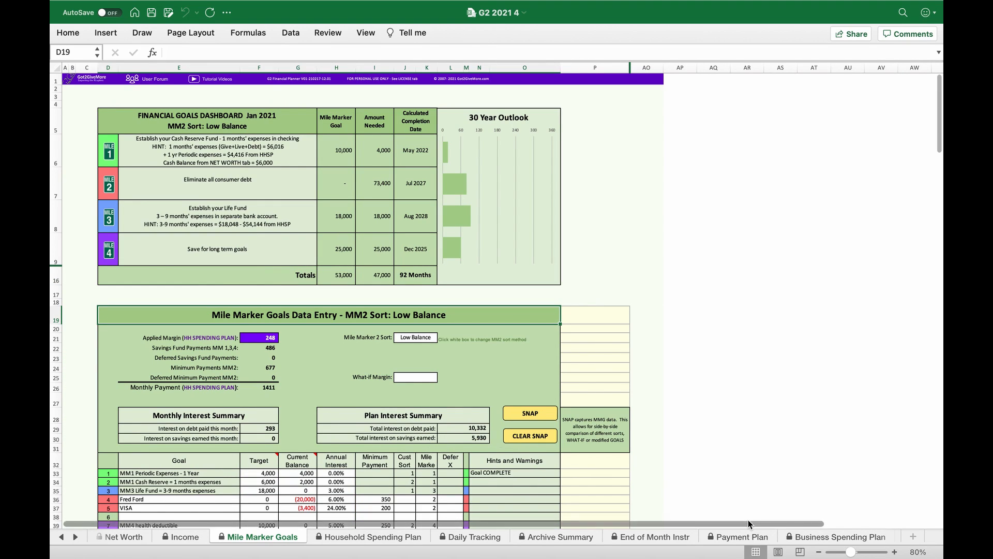
pyautogui.click(896, 552)
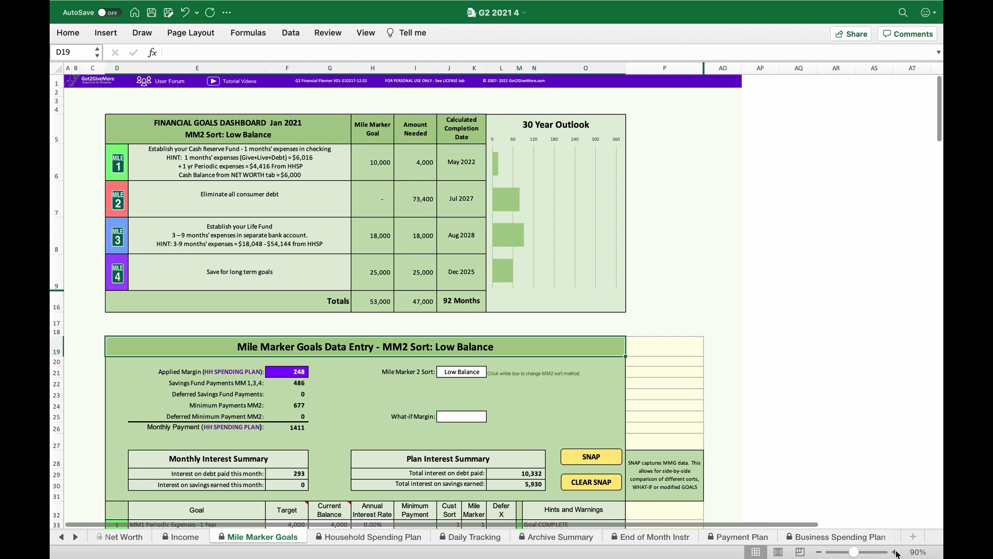
pyautogui.click(896, 552)
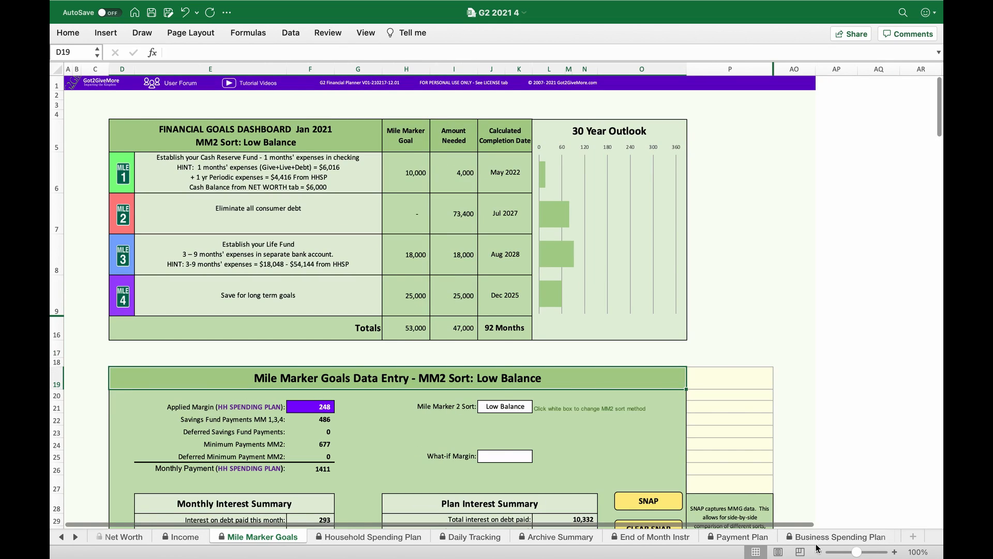
# - Clear all recorded data from the Daily Tracking sheet
pyautogui.click(452, 536)
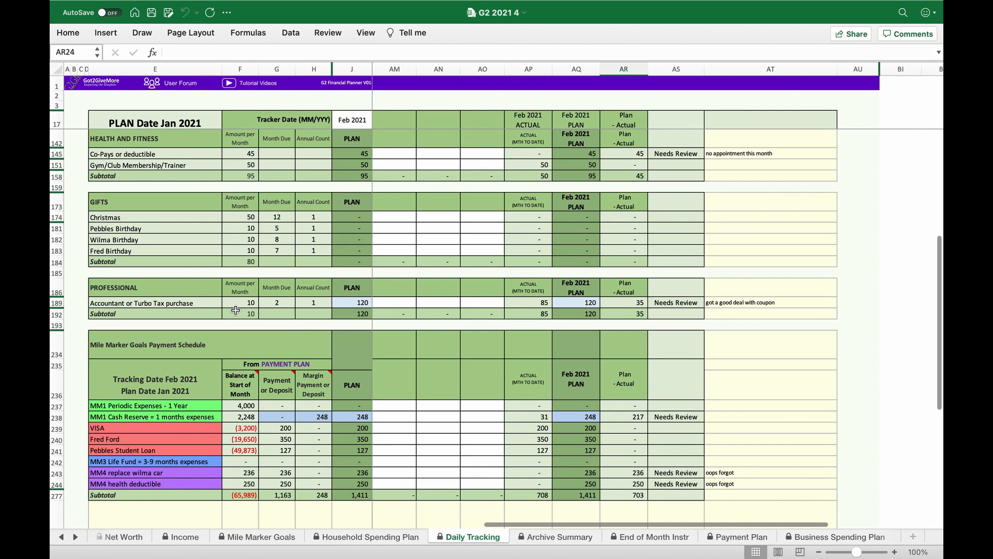
pyautogui.scroll(5, 223, 320)
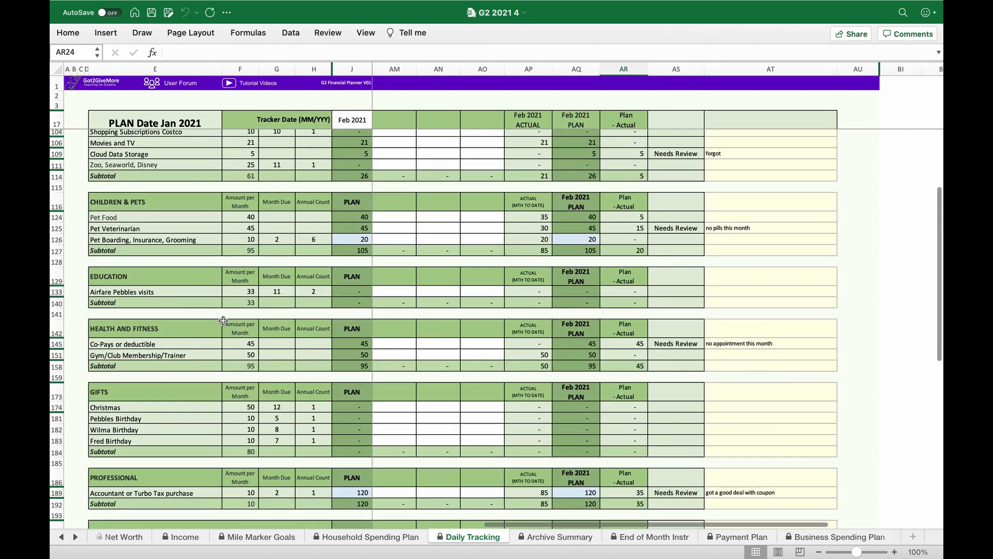
pyautogui.scroll(10, 223, 321)
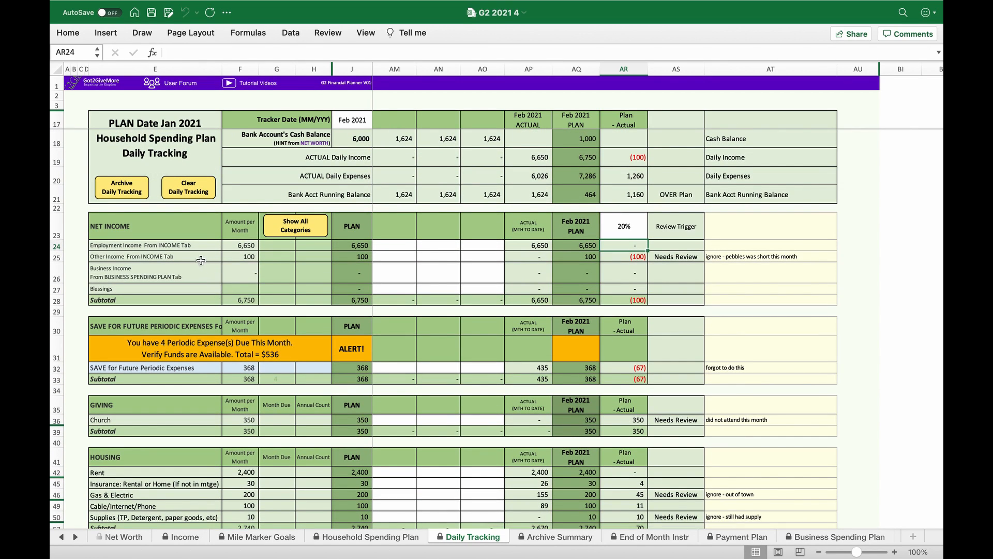
pyautogui.click(190, 187)
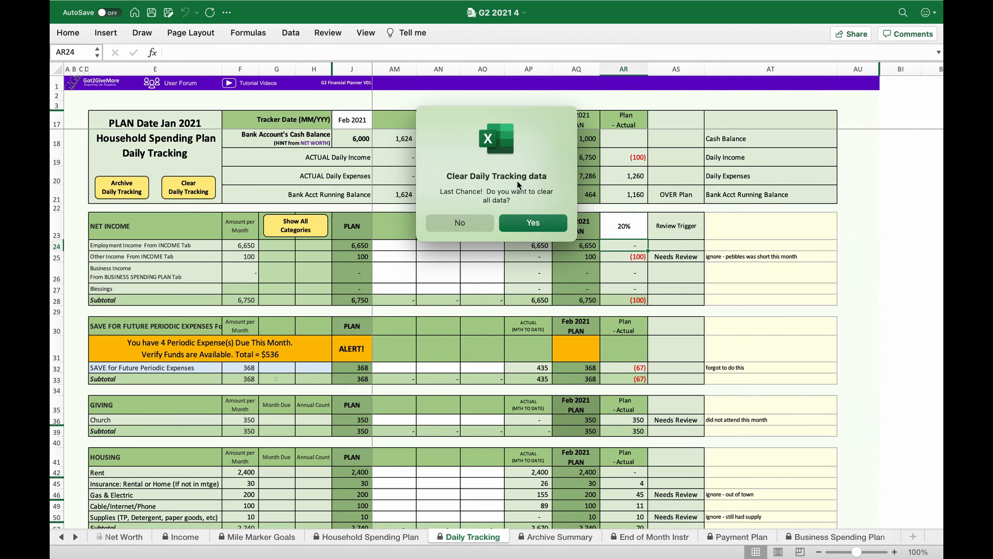
pyautogui.click(529, 222)
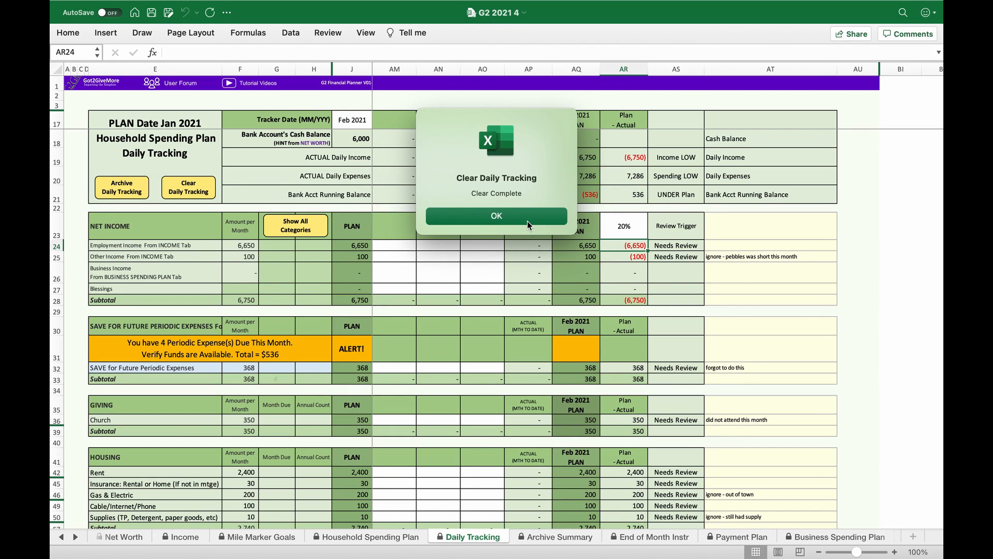
pyautogui.click(526, 222)
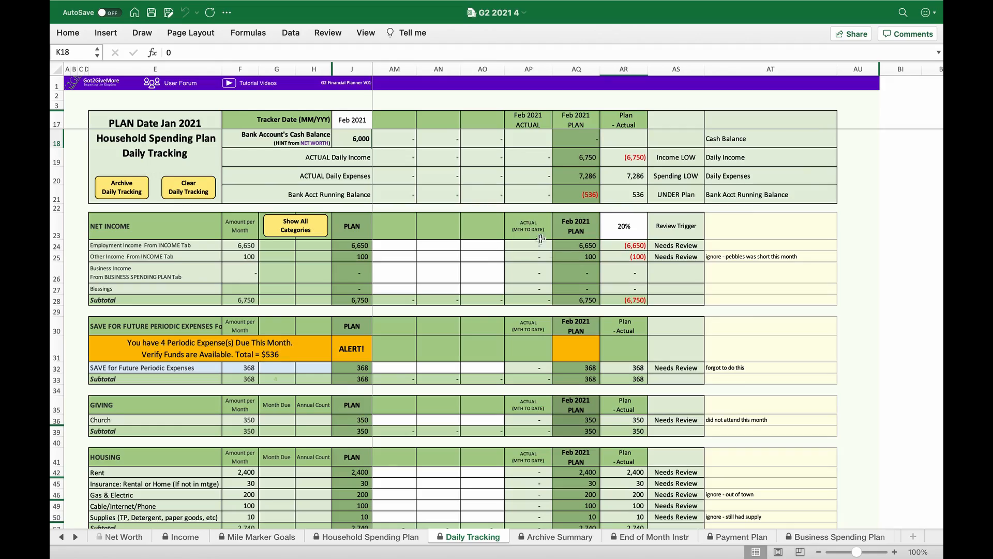
# - Set the tracker date on the Daily Tracking sheet to 3/2021
pyautogui.scroll(-3, 631, 391)
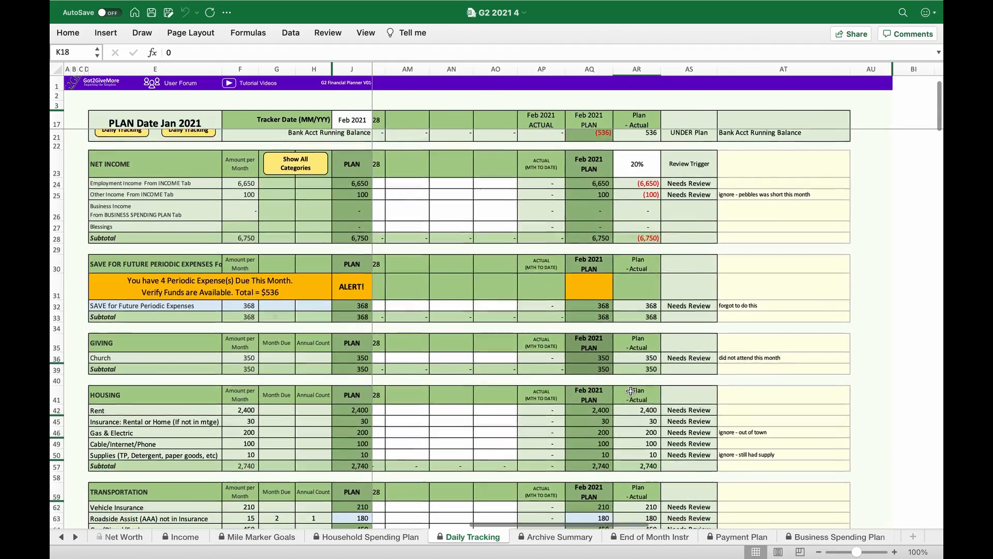
pyautogui.hscroll(-3, 636, 390)
pyautogui.hscroll(-15, 640, 391)
pyautogui.scroll(-1, 640, 391)
pyautogui.scroll(-1, 640, 391)
pyautogui.click(361, 124)
pyautogui.write('3')
pyautogui.press('Return')
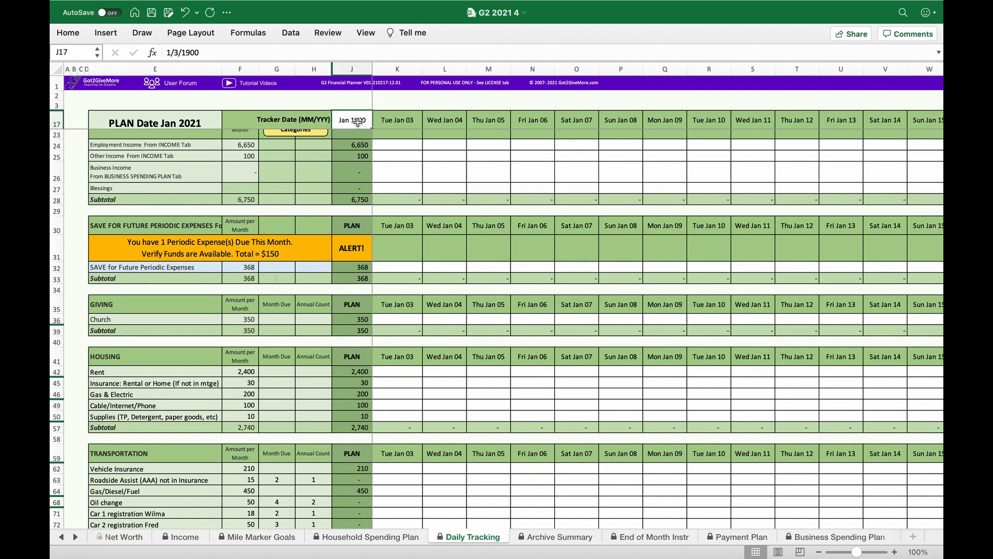
pyautogui.write('3/2021')
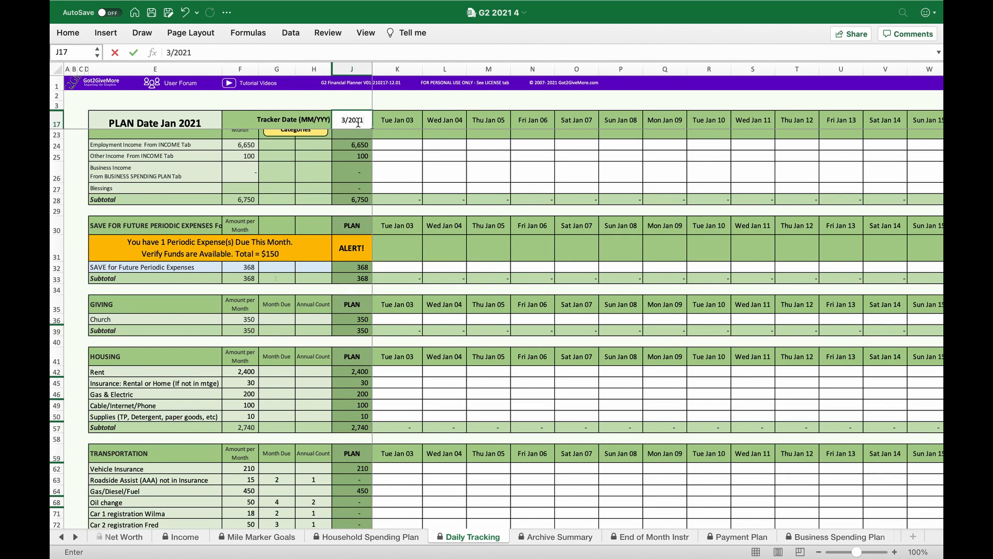
pyautogui.press('Return')
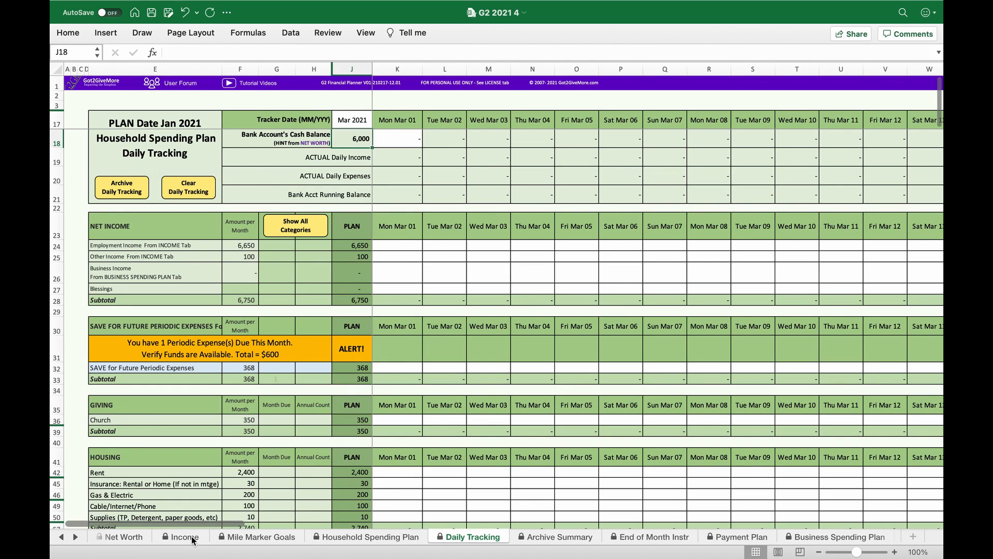
# - Set the plan date on the Household Spending Plan sheet to 3/2021
pyautogui.click(344, 541)
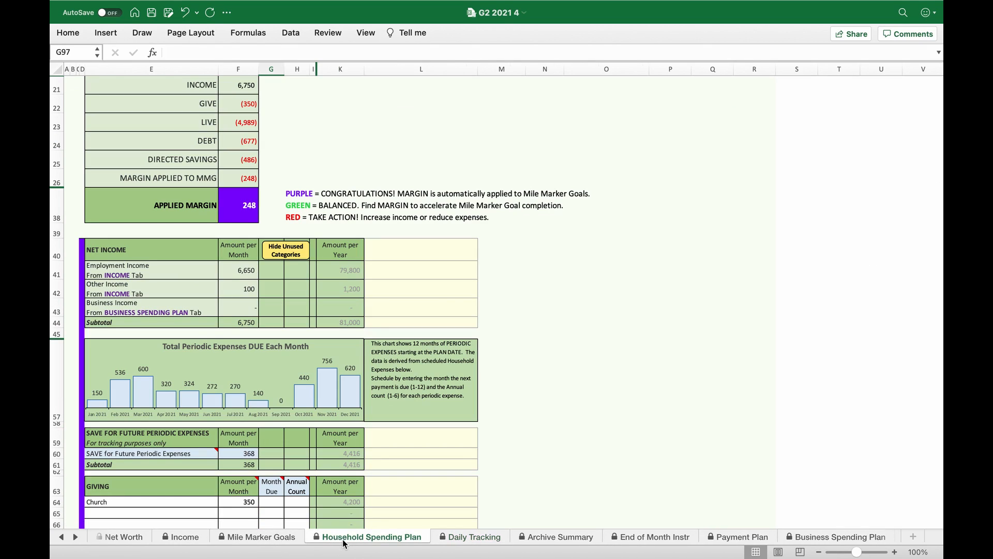
pyautogui.scroll(10, 179, 277)
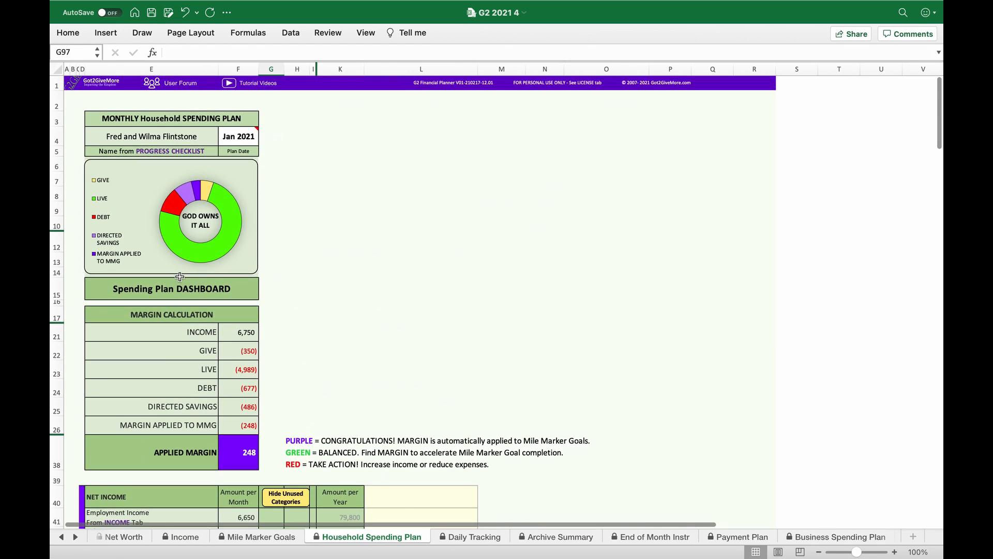
pyautogui.hscroll(1, 180, 277)
pyautogui.click(230, 140)
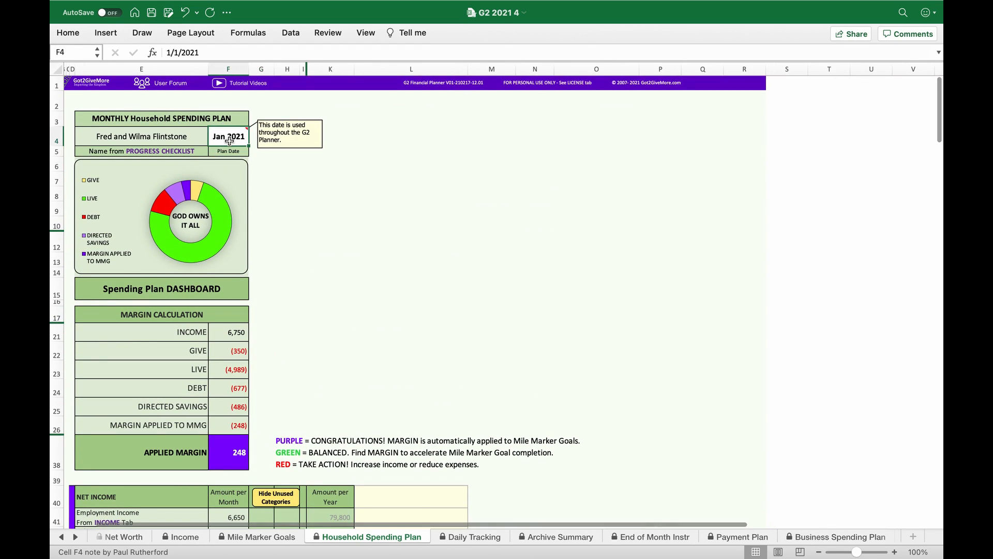
pyautogui.write('3/2021')
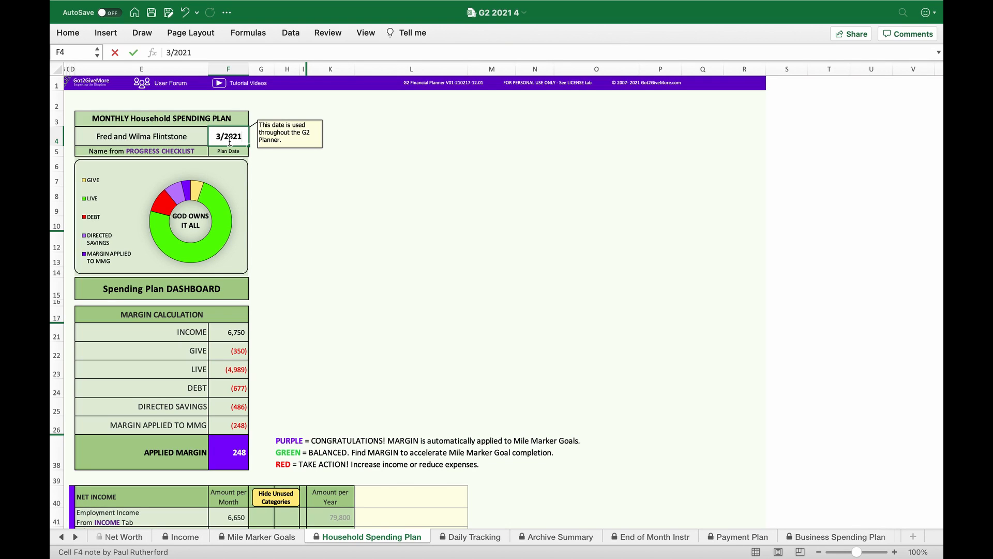
pyautogui.press('Return')
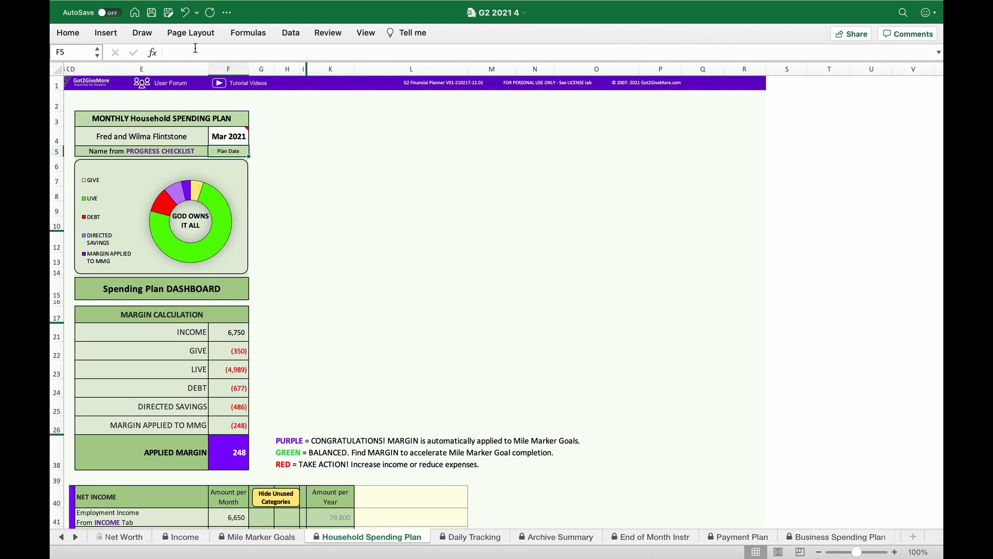
# - Save the workbook under its existing file name
pyautogui.click(128, 8)
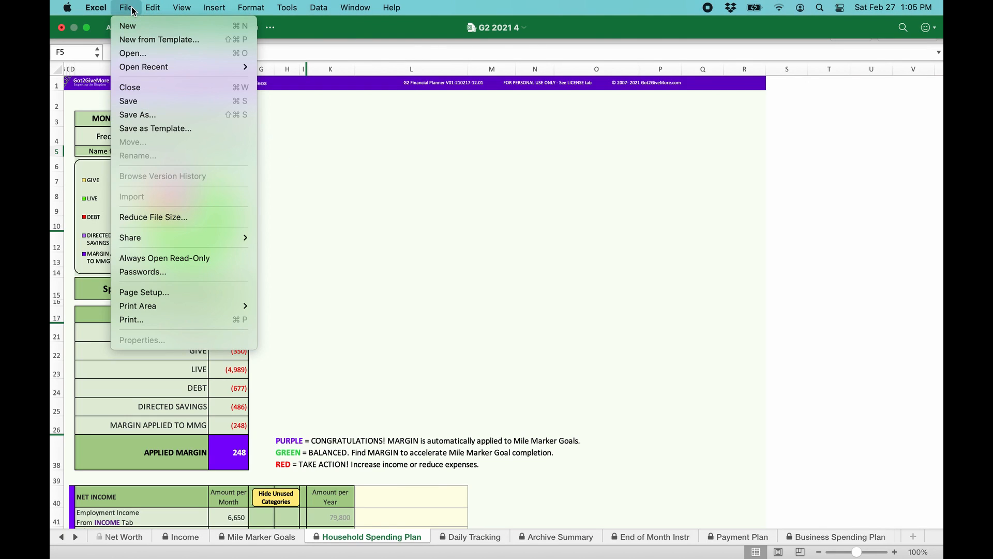
pyautogui.click(147, 100)
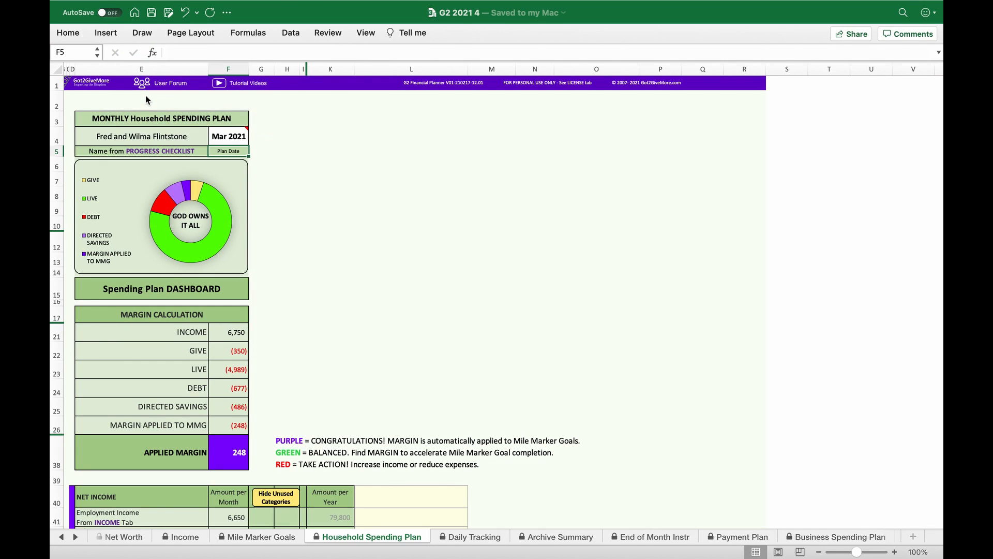
pyautogui.click(310, 181)
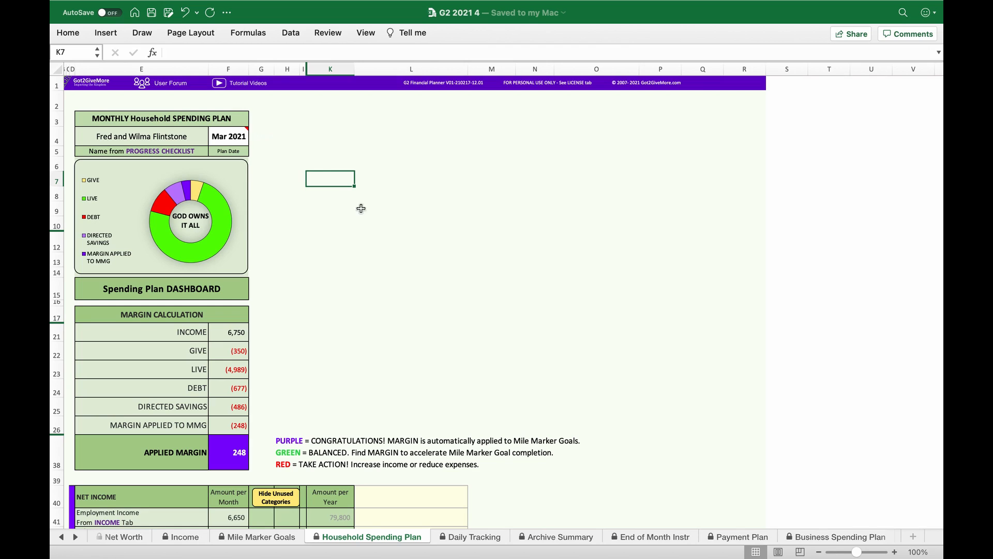
# - Check the plan date on the Daily Tracking sheet, review the Progress Checklist tasks and Vision Casting goals, and return to the Household Spending Plan
pyautogui.click(471, 536)
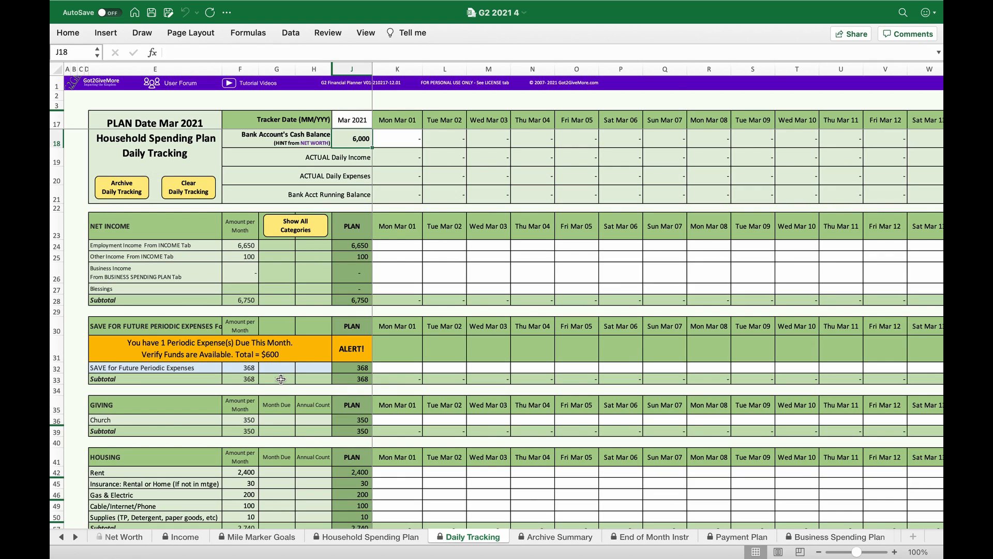
pyautogui.click(62, 538)
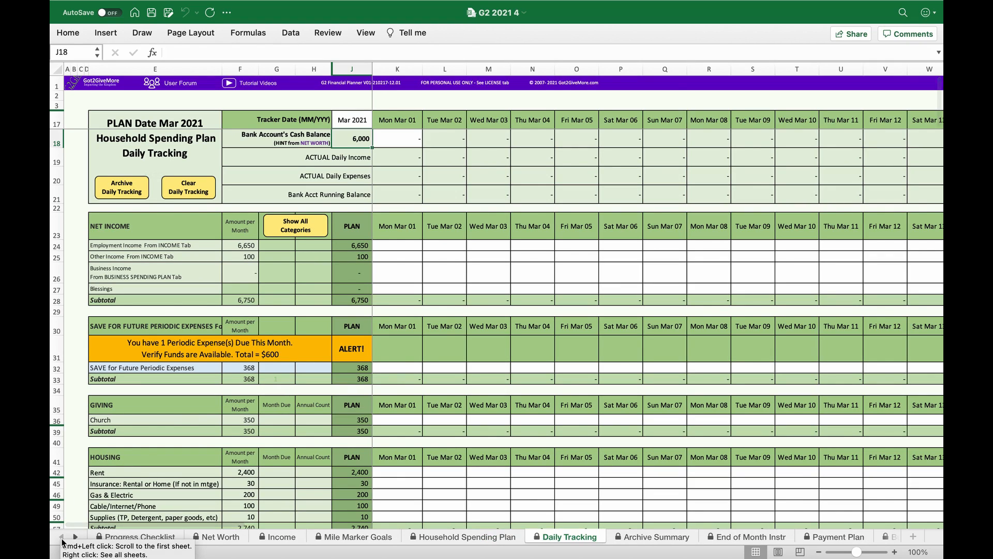
pyautogui.click(118, 538)
pyautogui.scroll(-10, 211, 433)
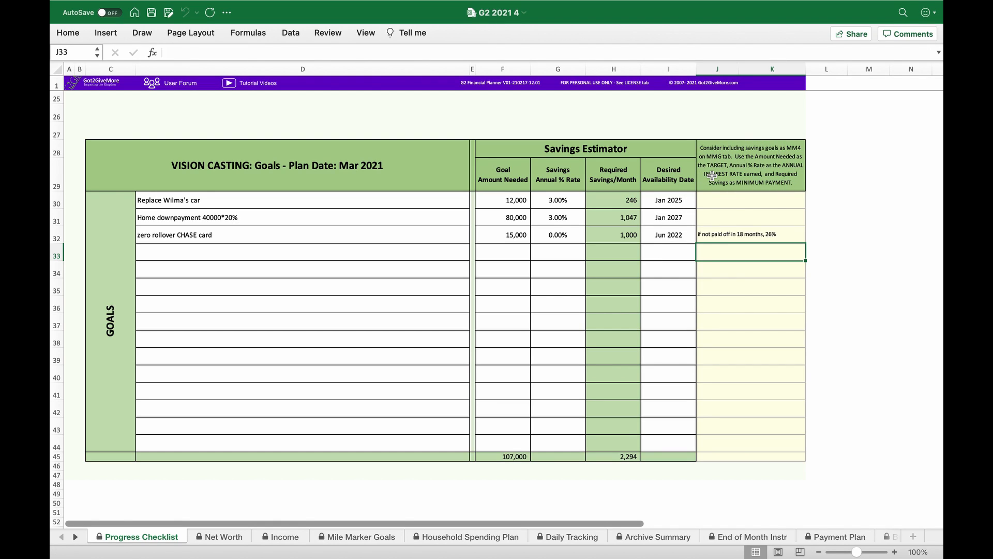
pyautogui.scroll(10, 202, 145)
pyautogui.hscroll(-1, 202, 145)
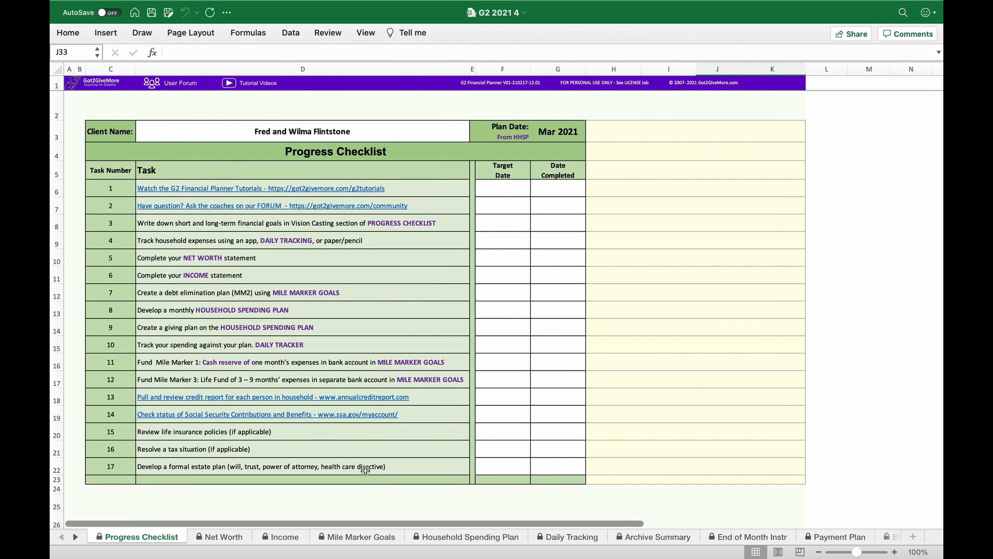
pyautogui.click(443, 538)
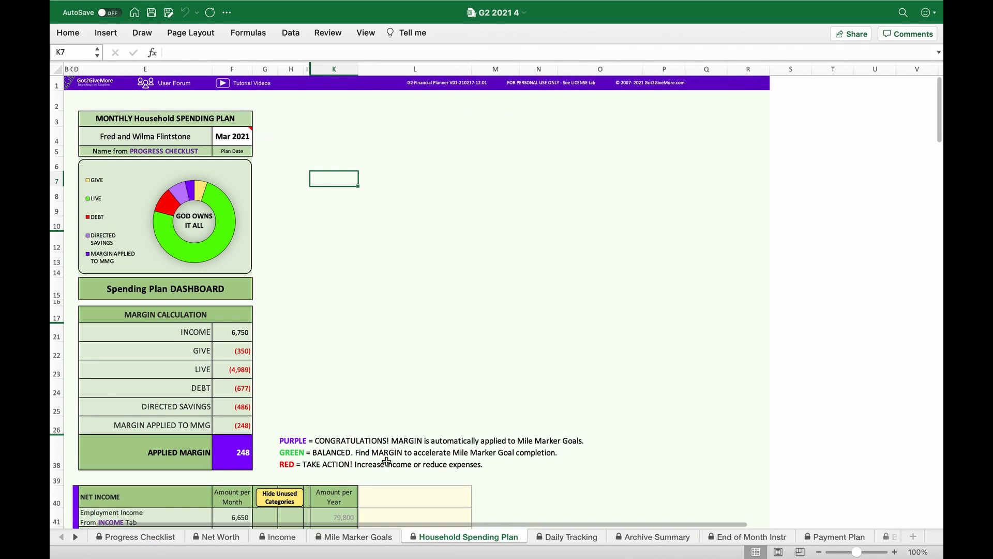